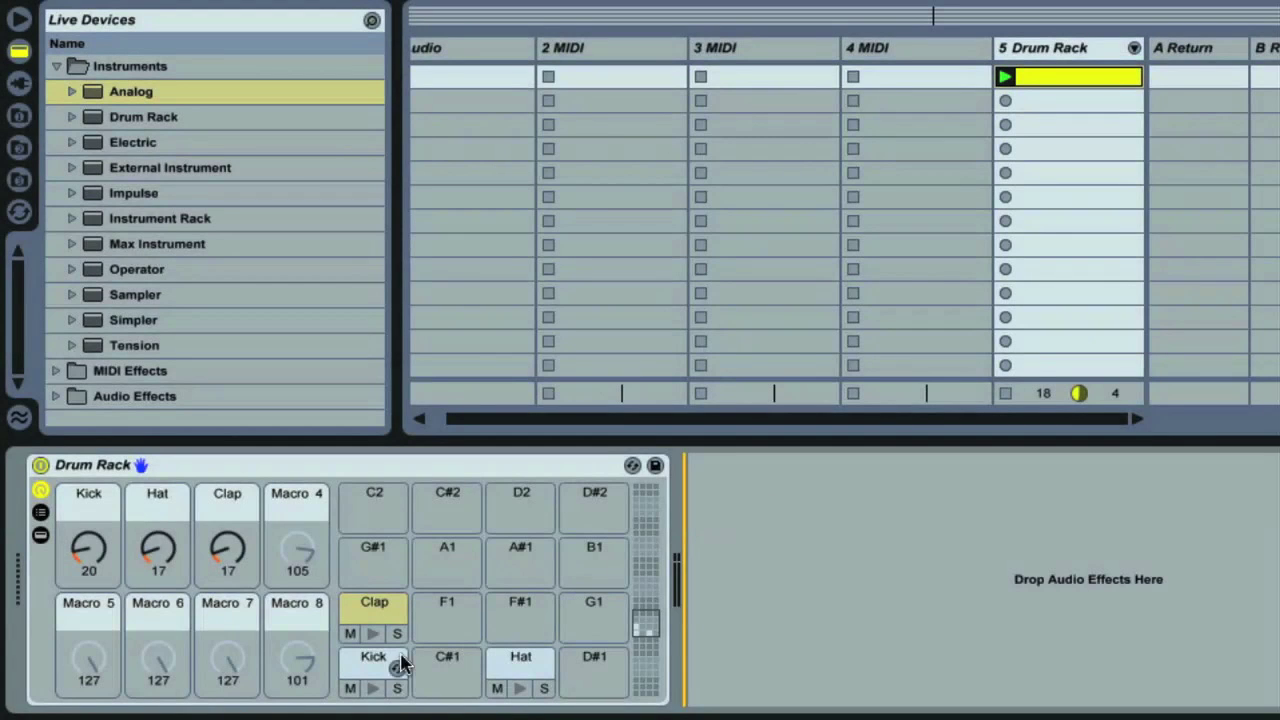
# Select the Kick pad, reveal the Kick, Hat and Clap chain list, and highlight Analog in the browser.
pyautogui.click(370, 668)
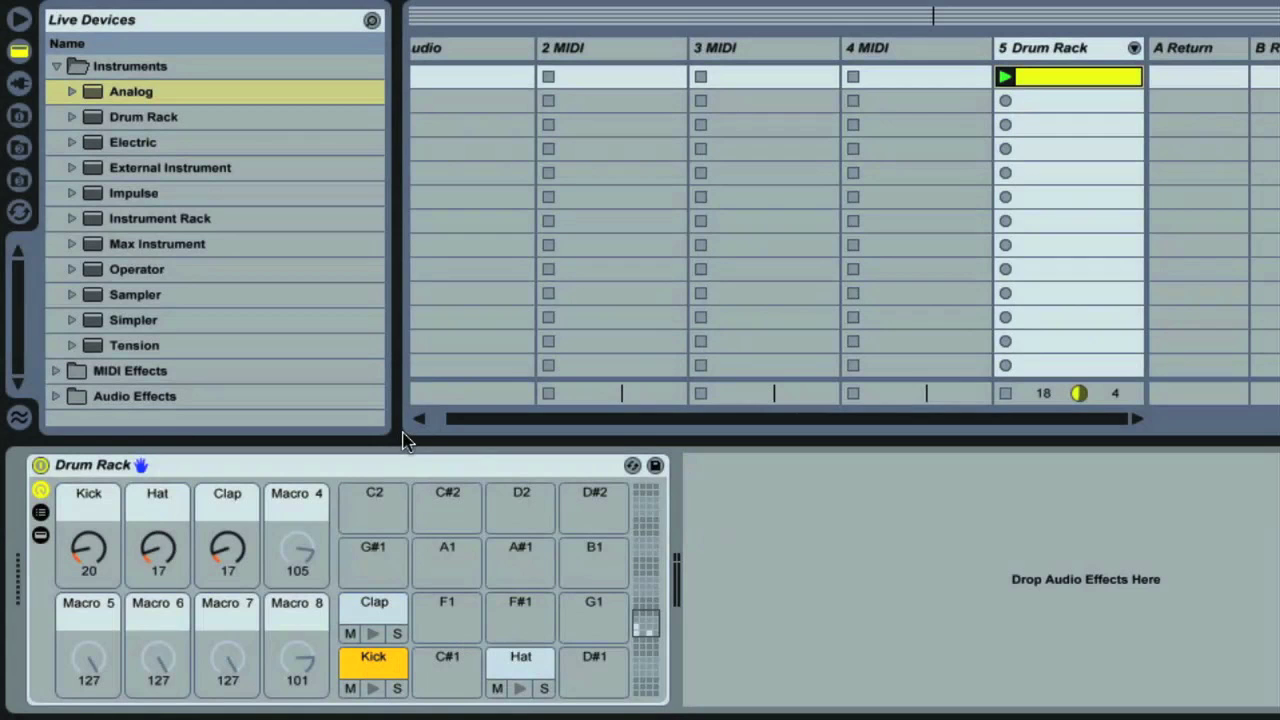
pyautogui.click(41, 513)
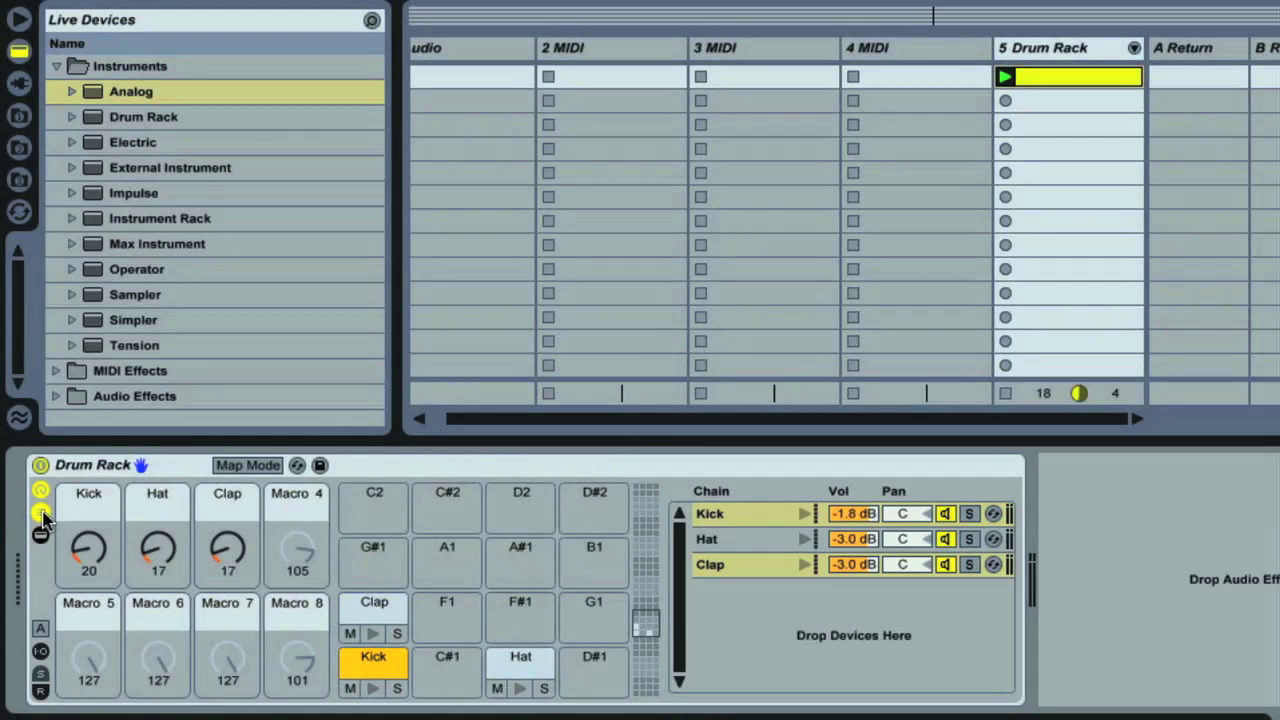
pyautogui.click(180, 96)
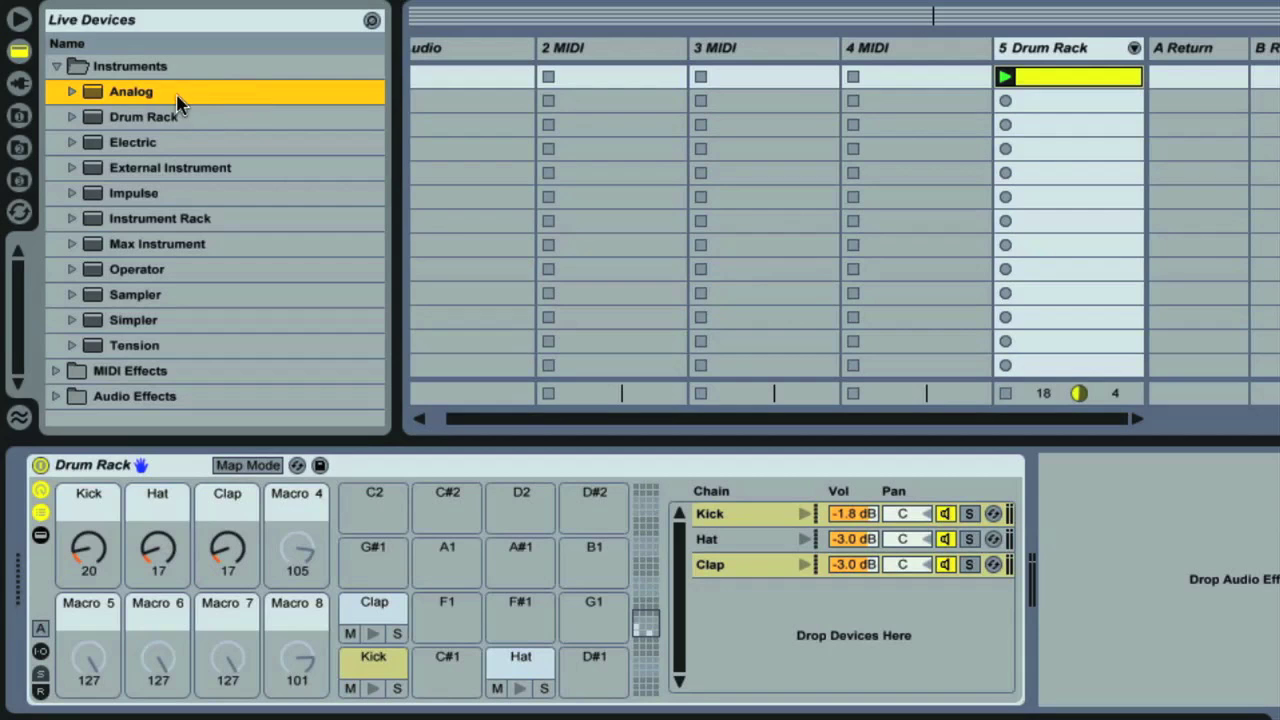
# Drop Analog into the Drum Rack as a fourth chain on pad F1 and show its synth parameters.
pyautogui.moveTo(137, 97); pyautogui.dragTo(730, 597)
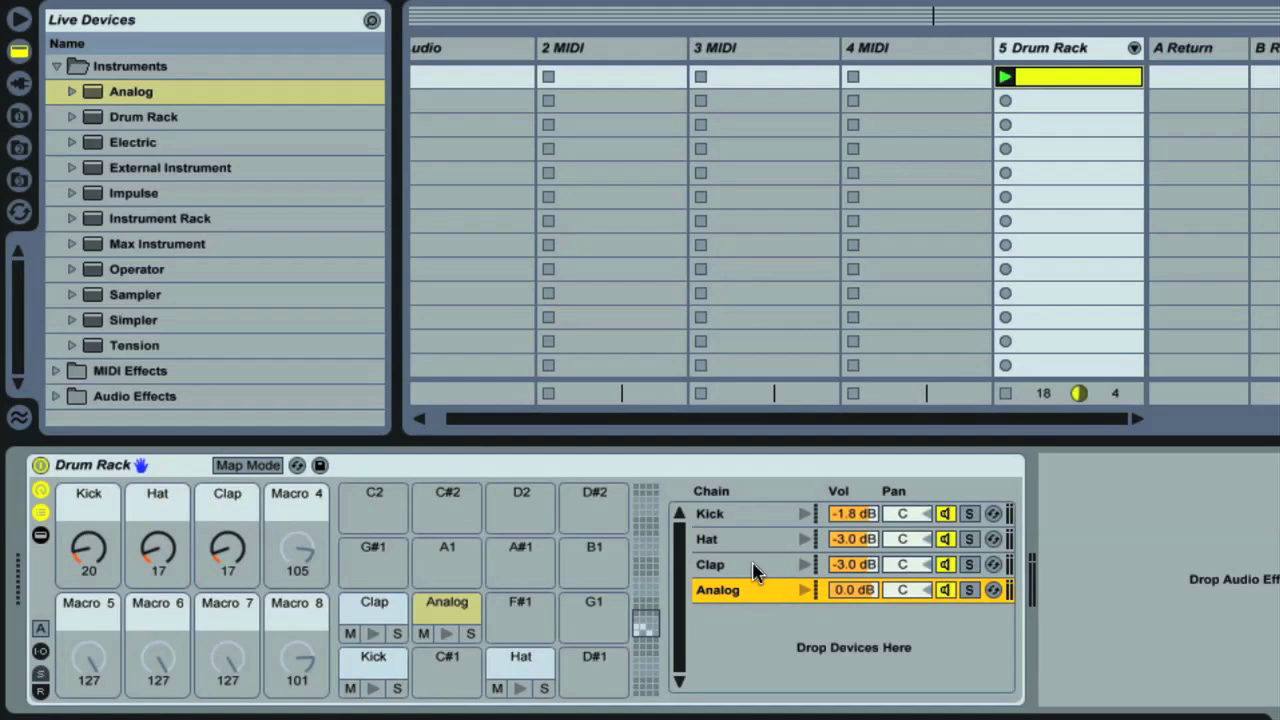
pyautogui.click(755, 566)
pyautogui.click(744, 541)
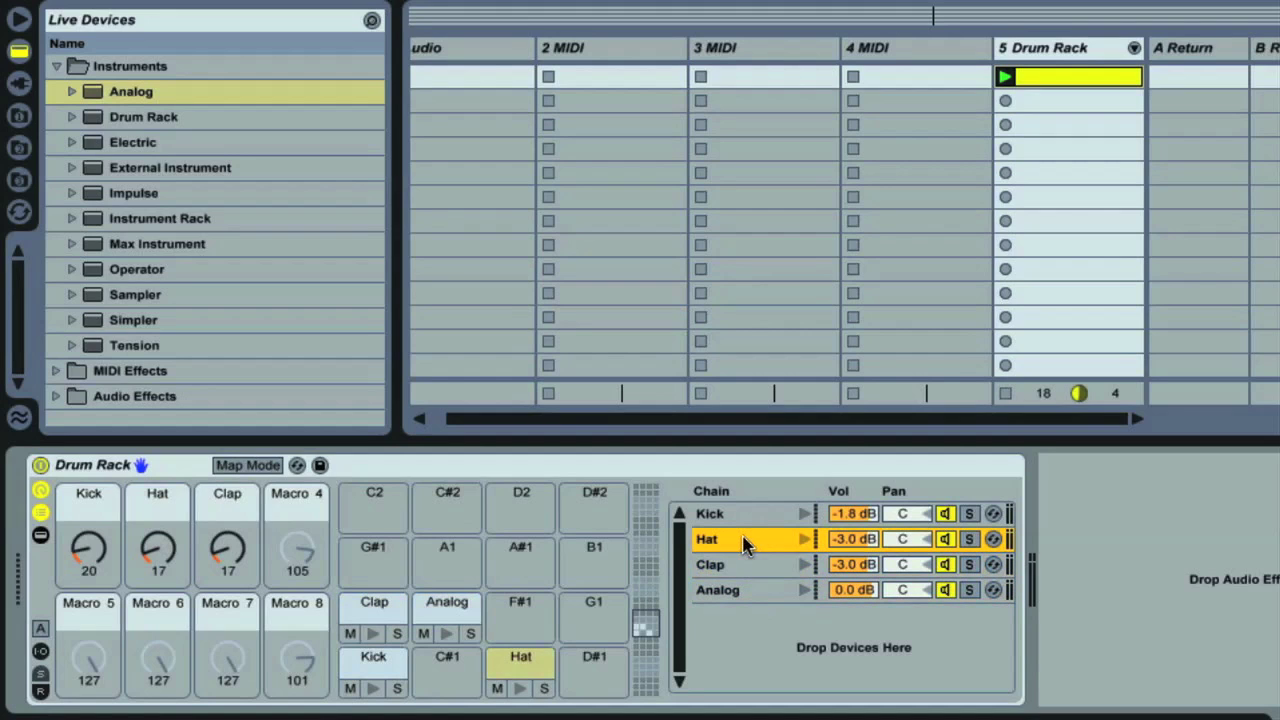
pyautogui.click(755, 521)
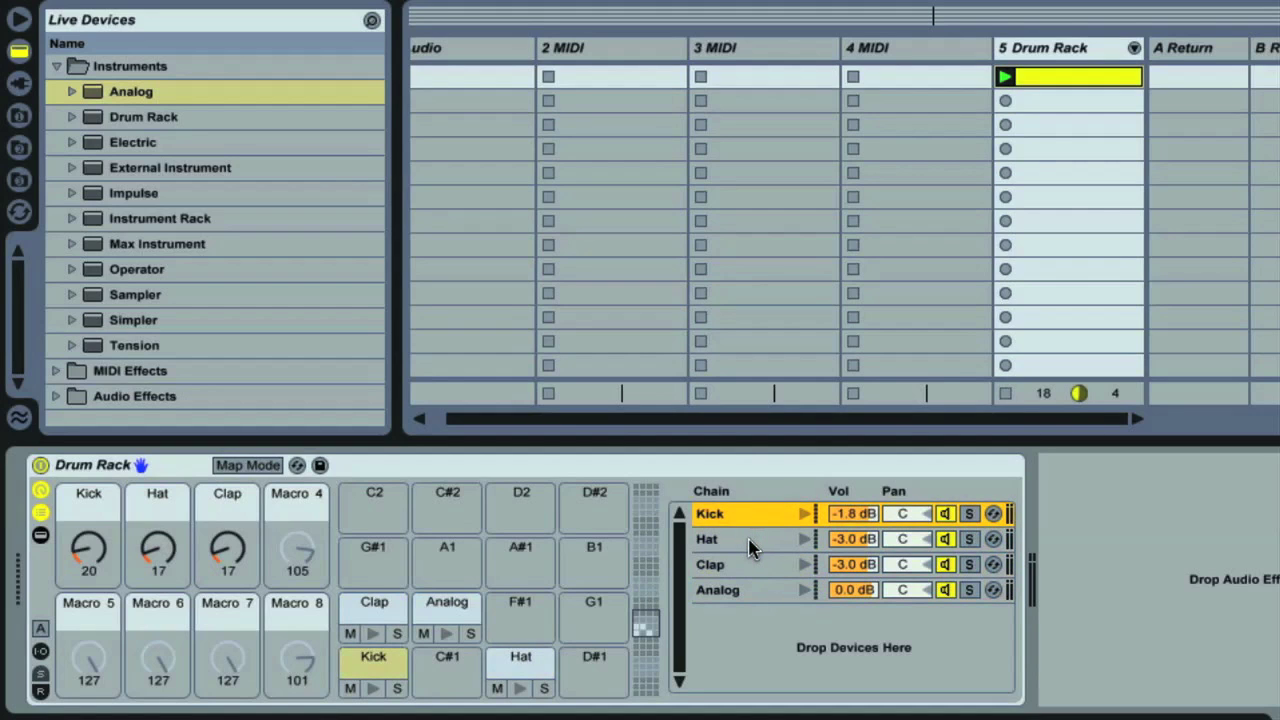
pyautogui.click(753, 543)
pyautogui.click(758, 520)
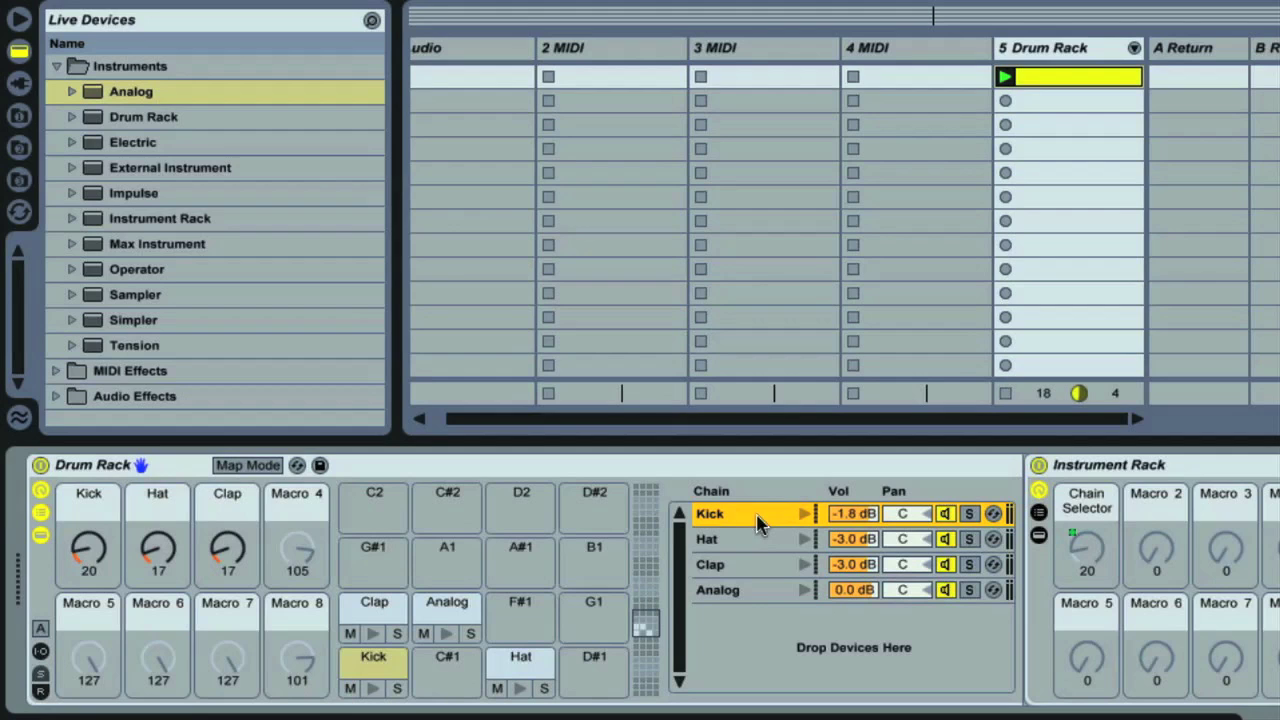
pyautogui.click(759, 568)
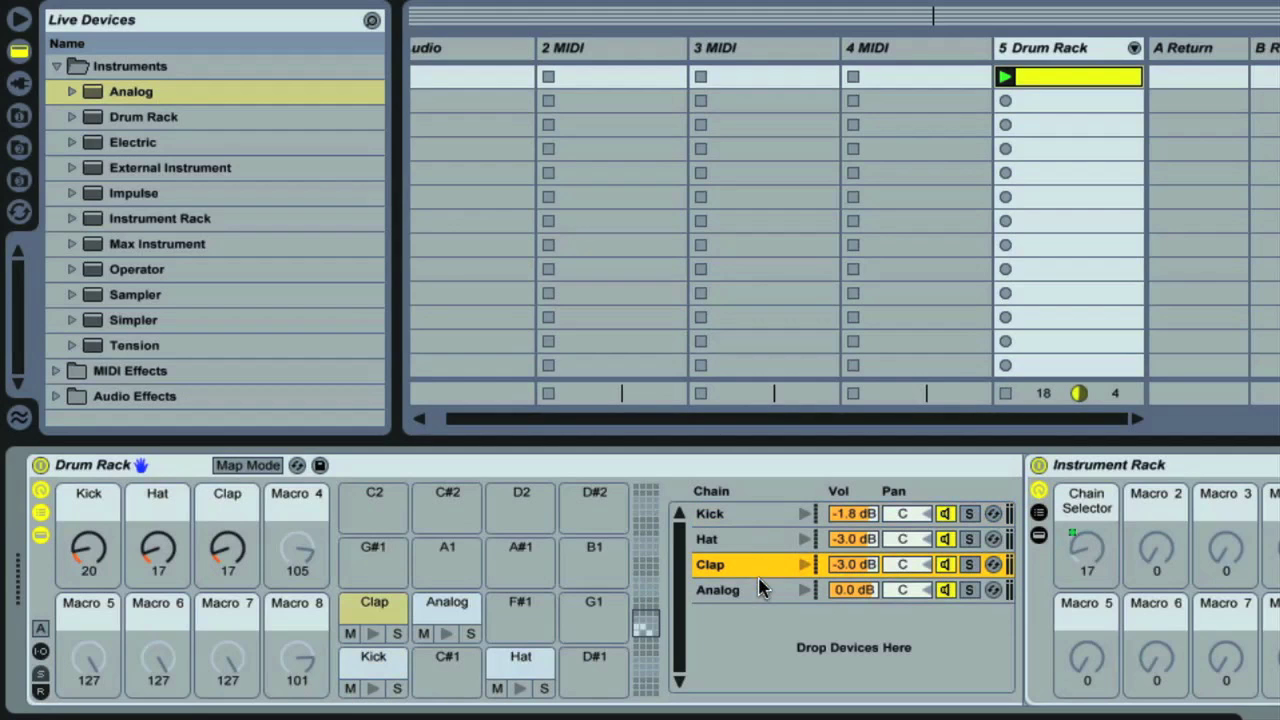
pyautogui.click(756, 593)
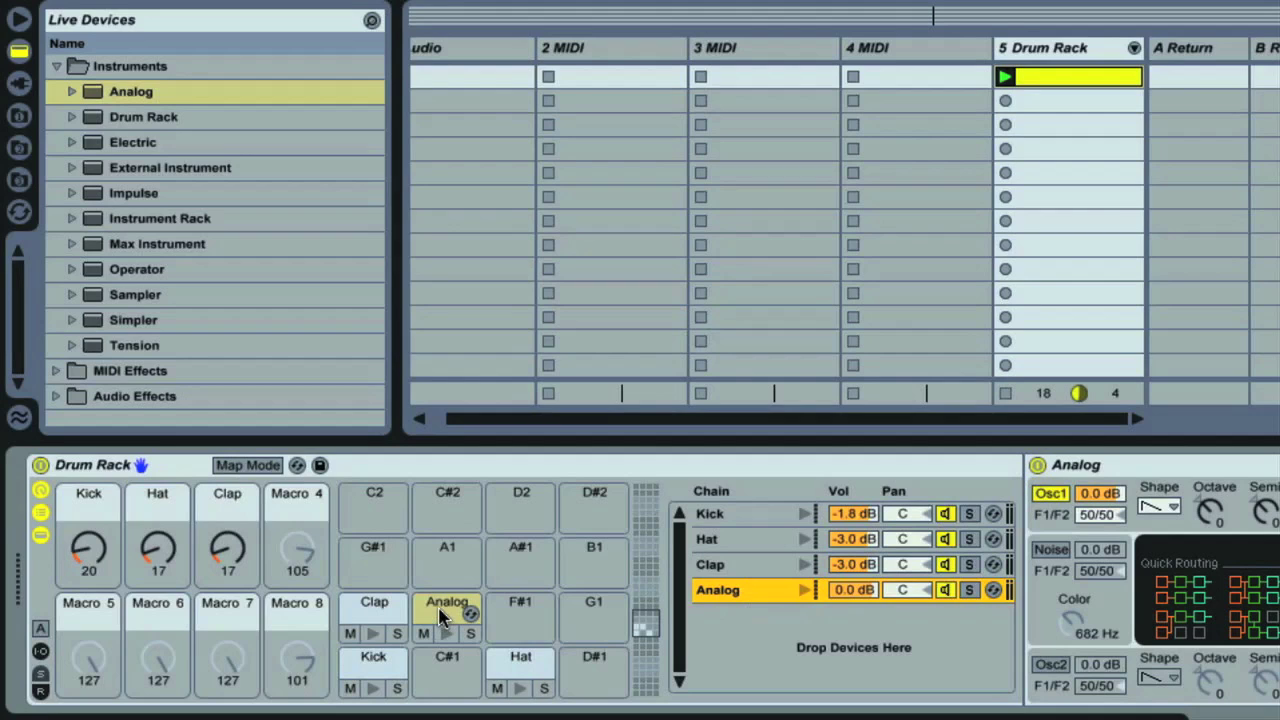
pyautogui.moveTo(441, 613)
pyautogui.mouseDown()
pyautogui.moveTo(586, 618)
pyautogui.moveTo(584, 560)
pyautogui.moveTo(492, 584)
pyautogui.moveTo(450, 612)
pyautogui.mouseUp()
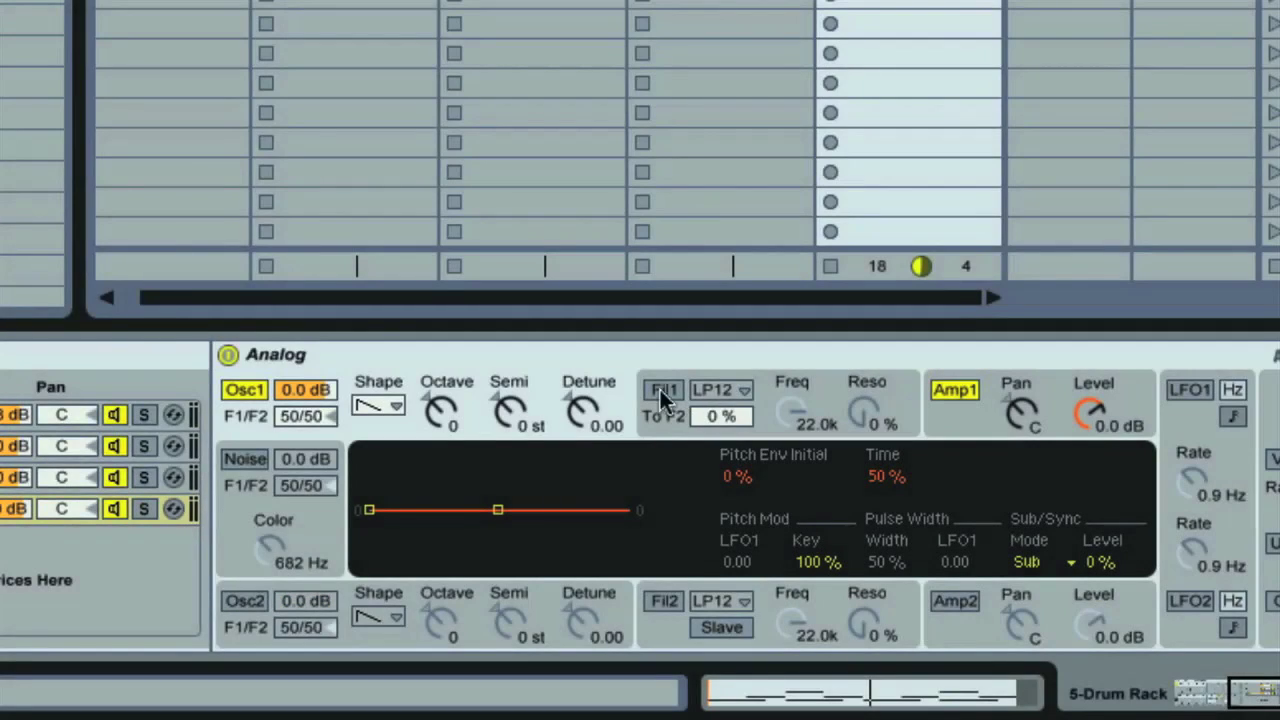
# Set the Analog's oscillator 1 shape to Sine.
pyautogui.click(834, 462)
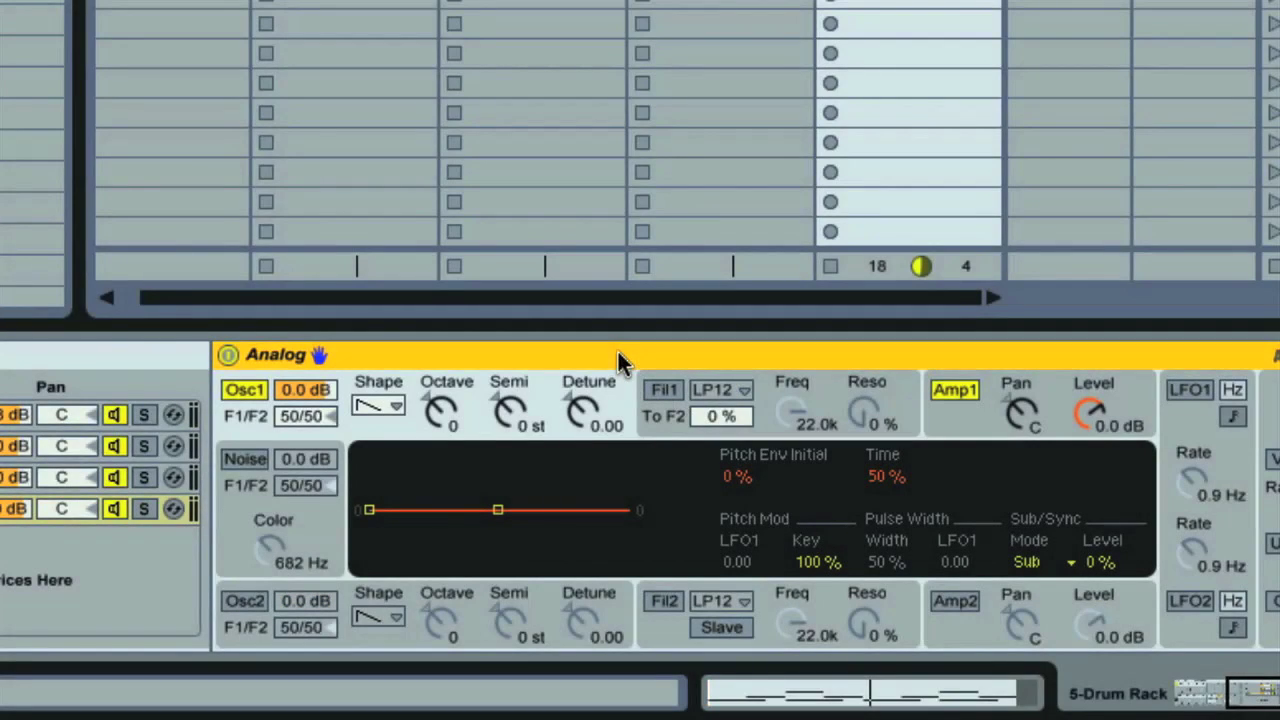
pyautogui.click(380, 418)
pyautogui.click(383, 440)
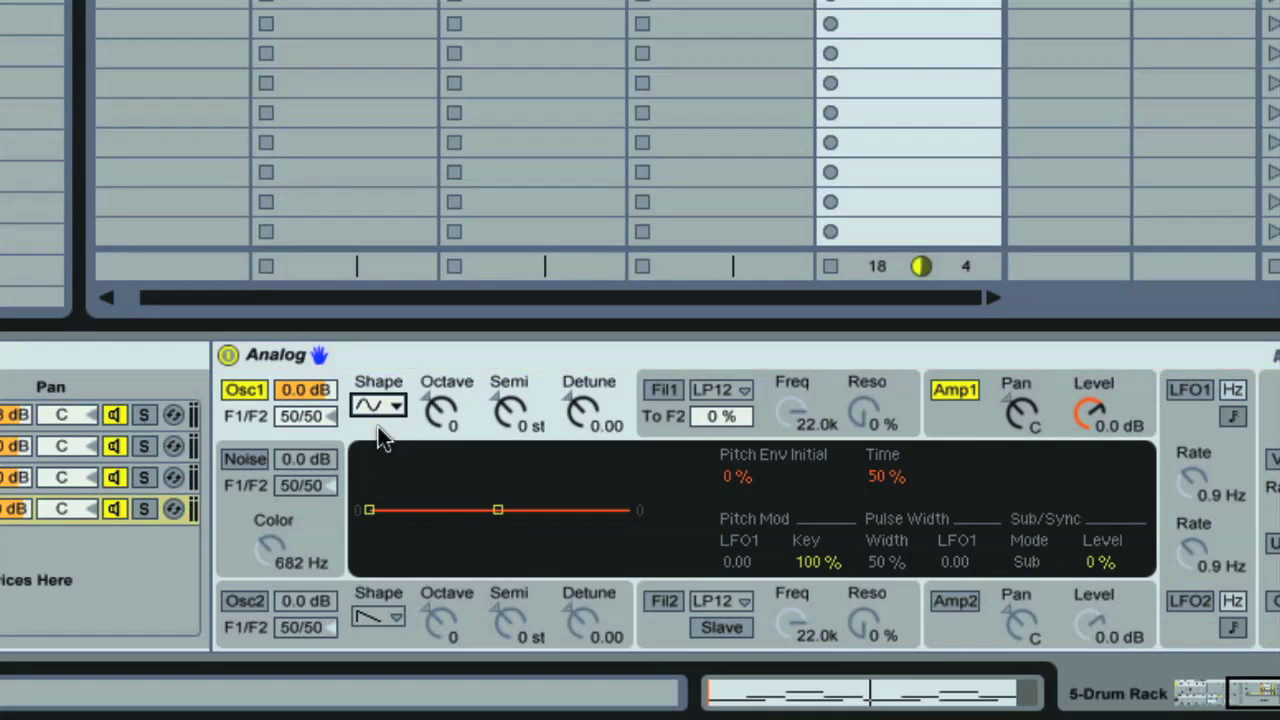
# Tune oscillator 1 down to -2 octaves and -8 semitones.
pyautogui.click(435, 415)
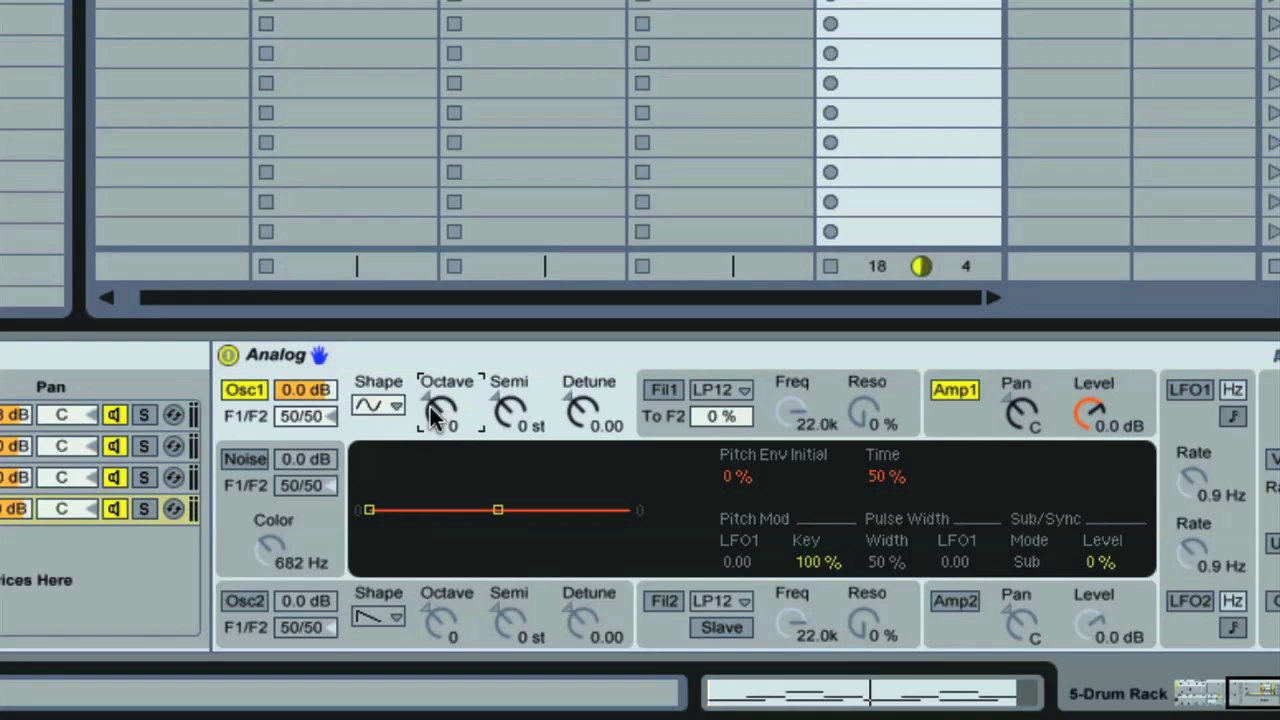
pyautogui.moveTo(432, 415); pyautogui.dragTo(432, 422)
pyautogui.moveTo(505, 415); pyautogui.dragTo(505, 425)
pyautogui.press('Down')
pyautogui.press('Down')
pyautogui.press('Down')
pyautogui.press('Down')
pyautogui.press('Down')
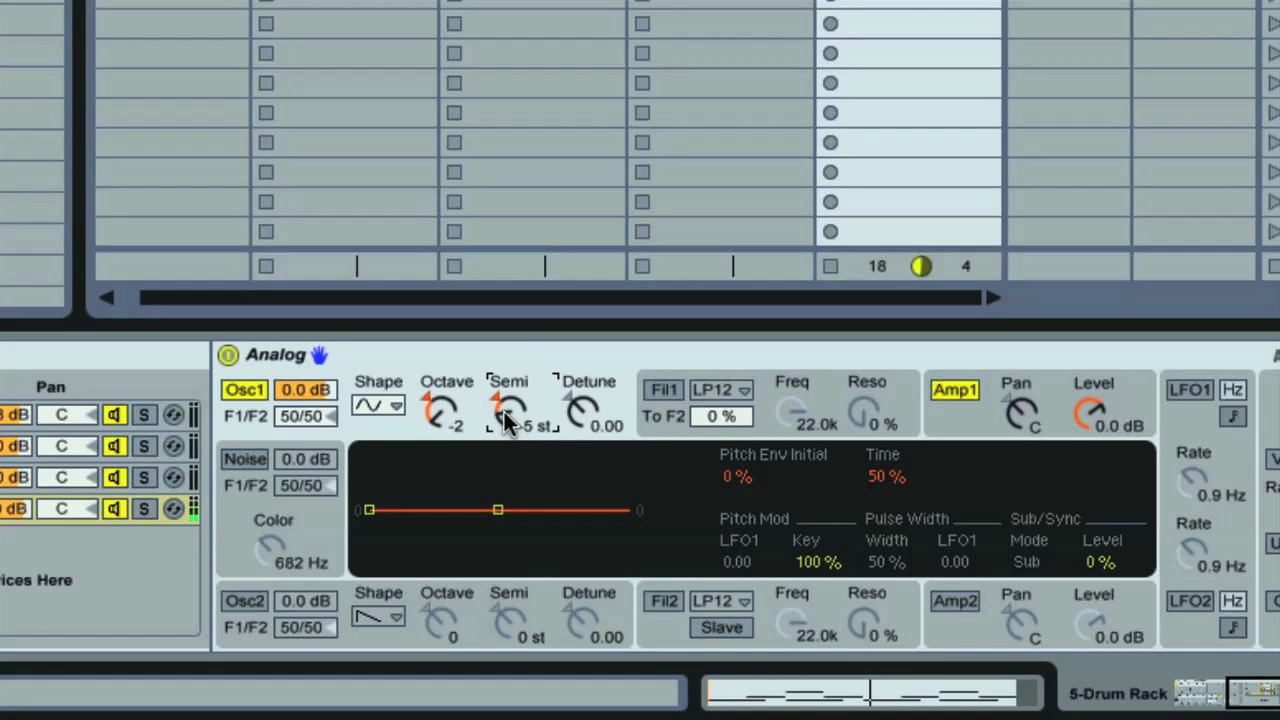
pyautogui.press('Down')
pyautogui.press('Down')
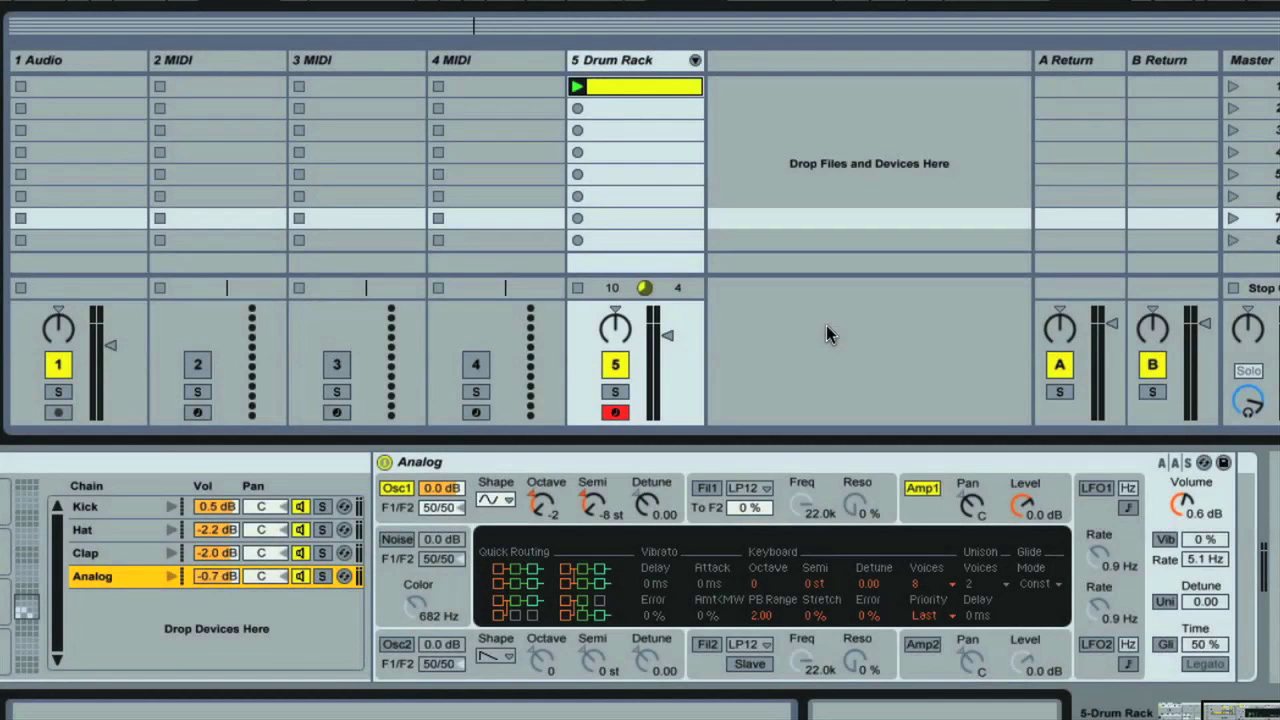
# Duplicate the four Kick notes into the Analog row of the drum clip, then return to the rack's devices.
pyautogui.doubleClick(617, 93)
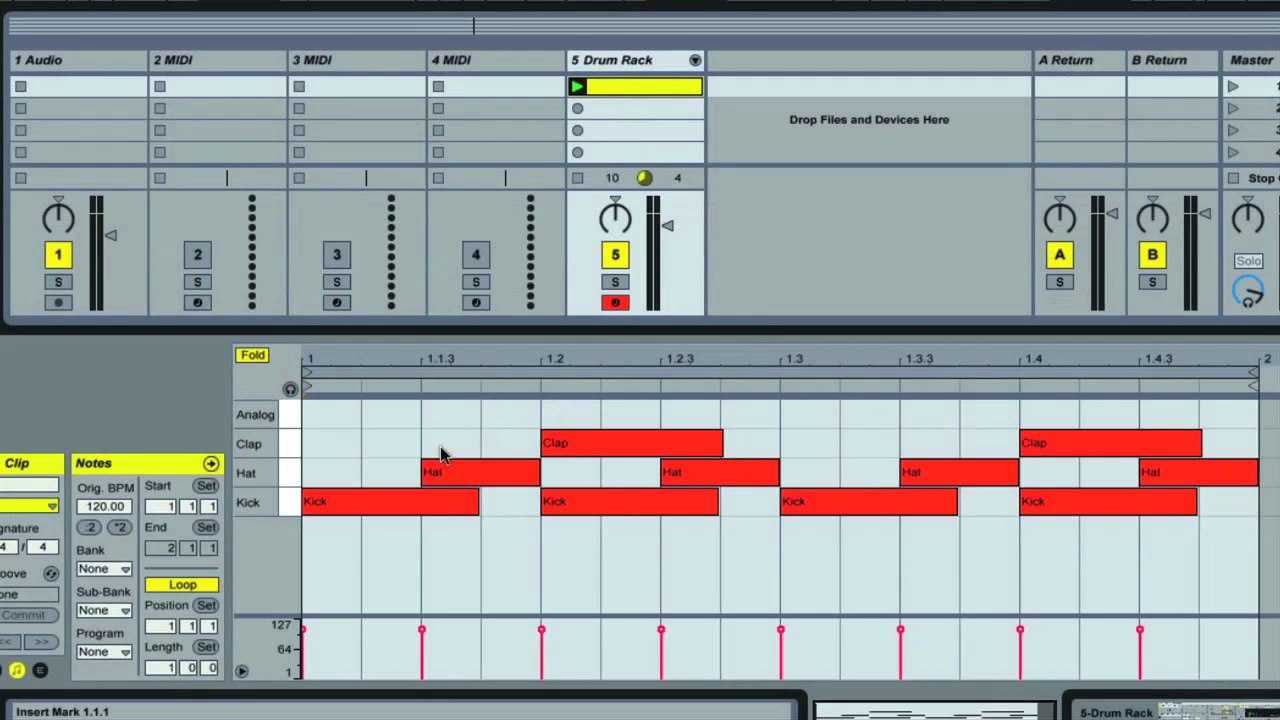
pyautogui.click(288, 512)
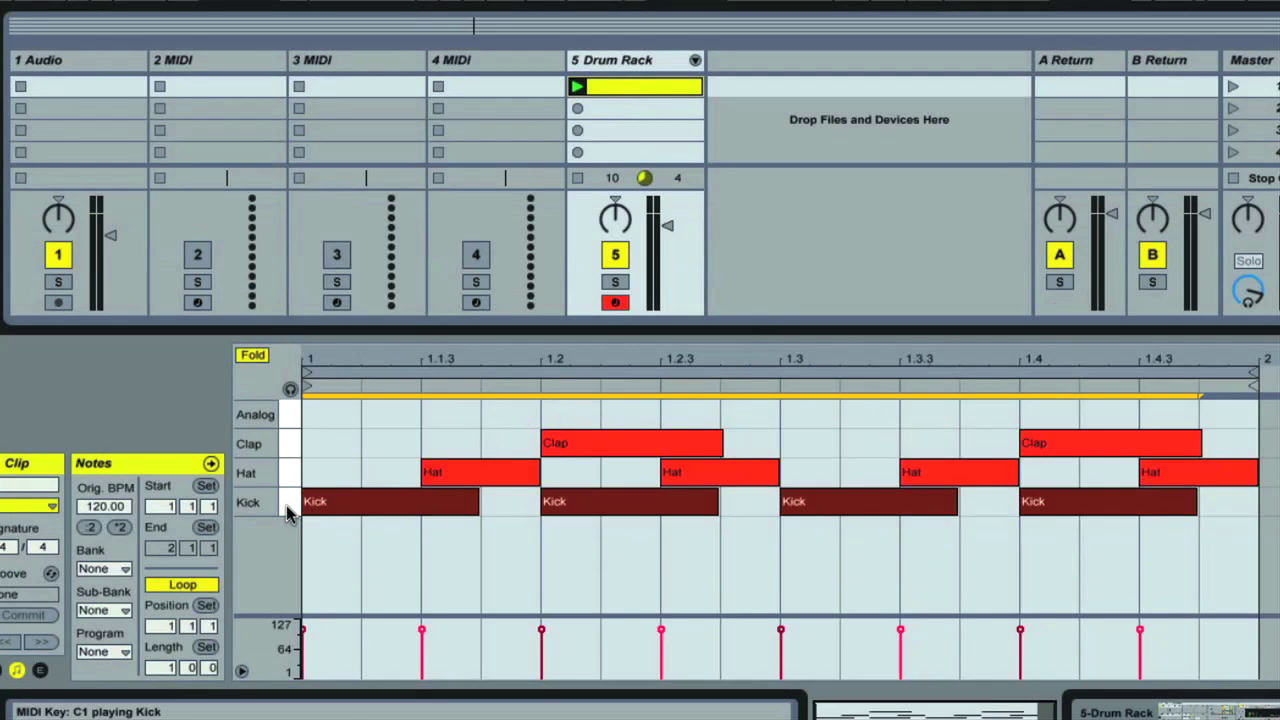
pyautogui.moveTo(340, 506); pyautogui.dragTo(336, 424)
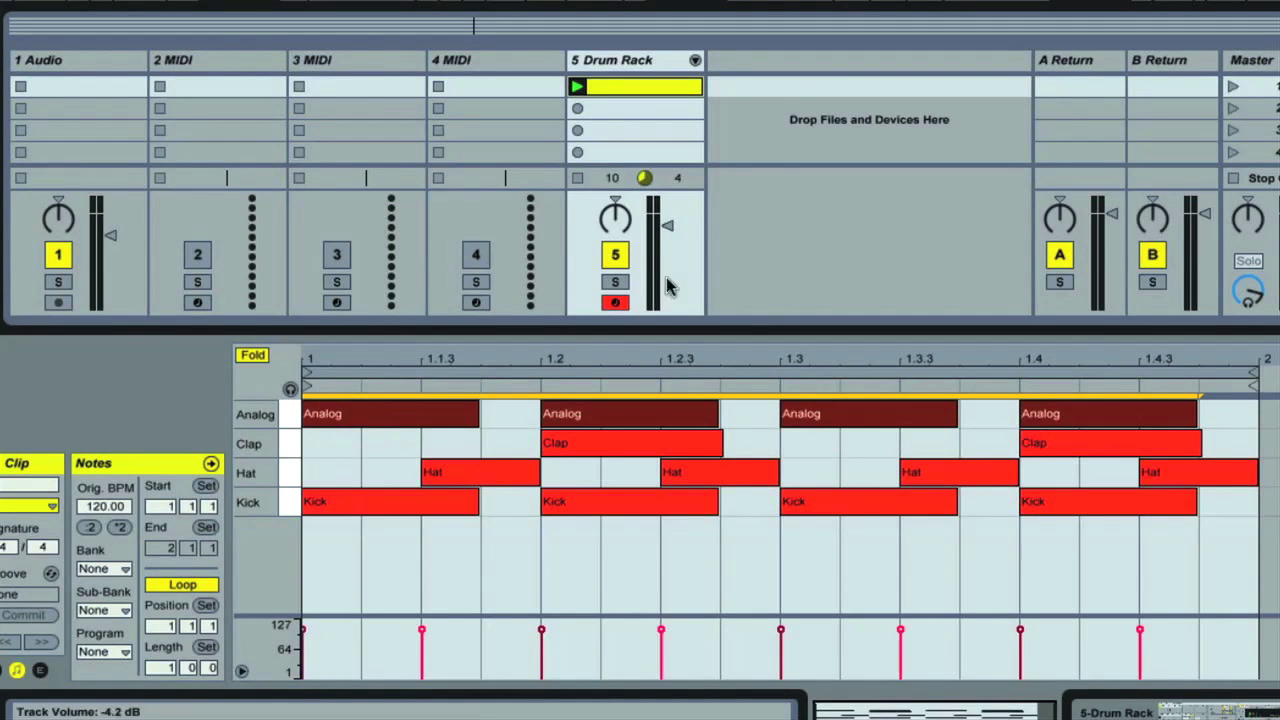
pyautogui.click(656, 59)
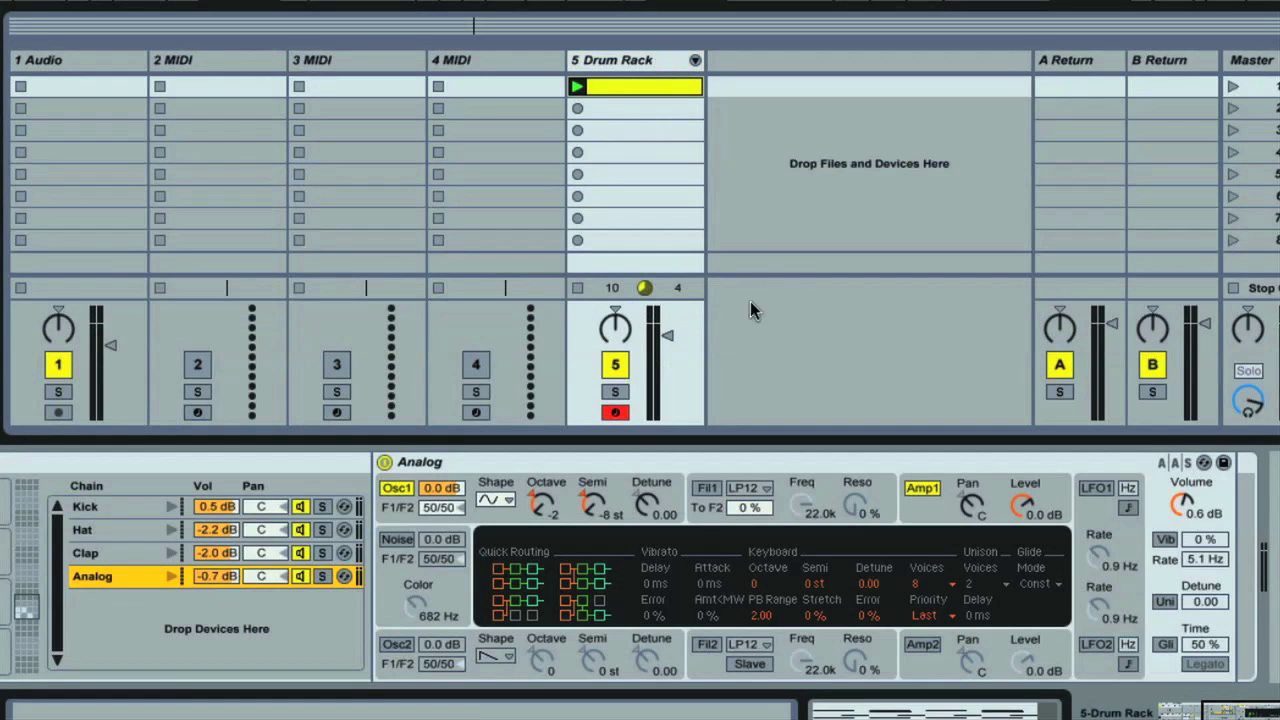
pyautogui.moveTo(646, 297); pyautogui.dragTo(646, 157)
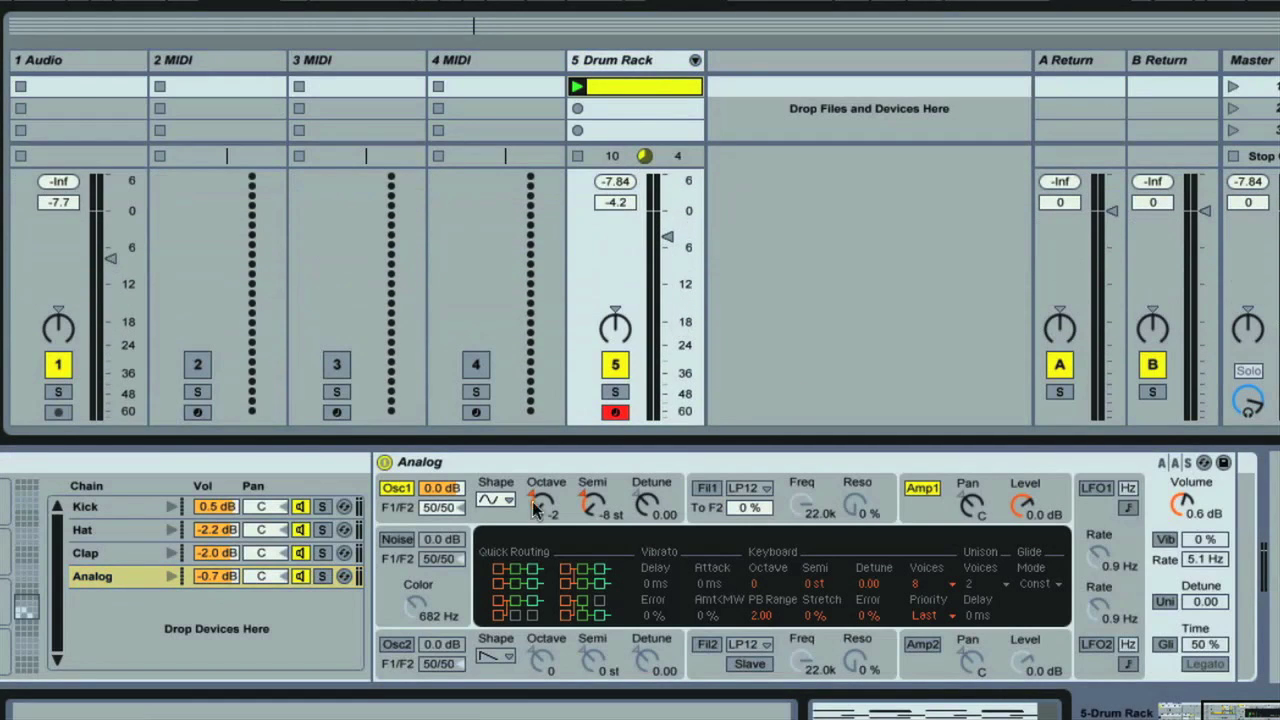
# Reactivate the Analog chain and raise the Analog synth's volume to 3.0 dB.
pyautogui.click(303, 535)
pyautogui.click(305, 553)
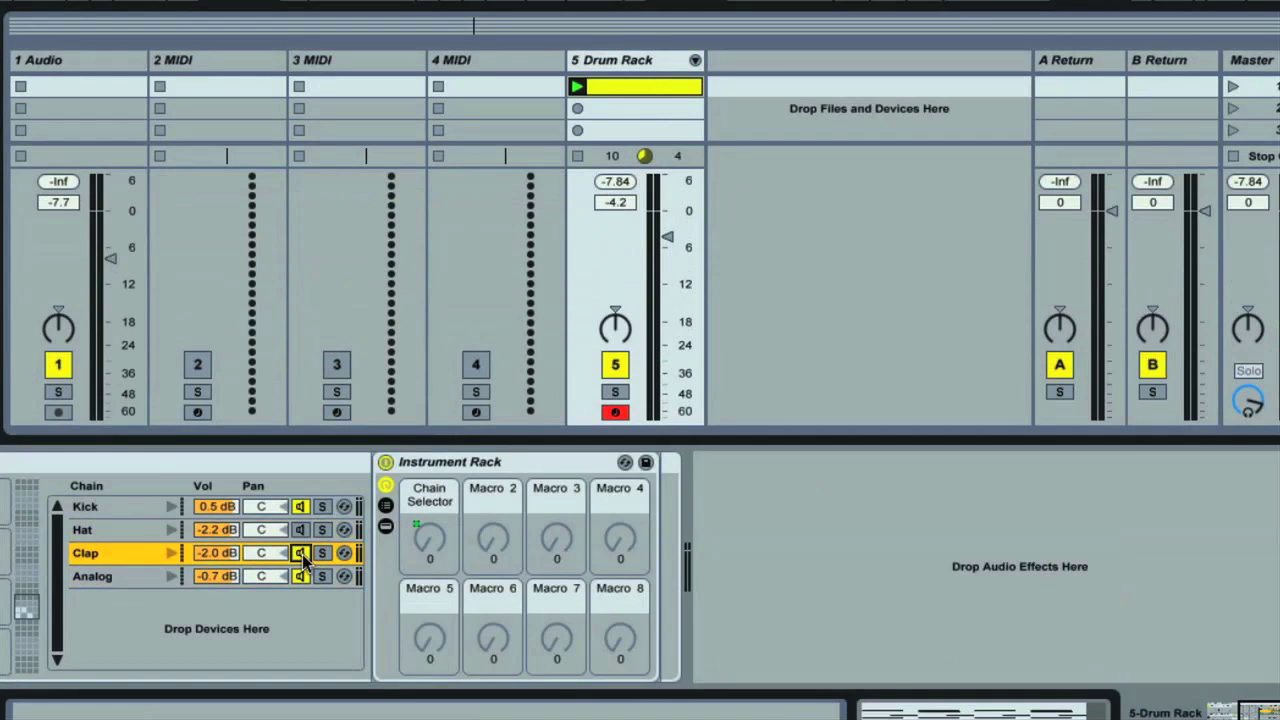
pyautogui.click(297, 577)
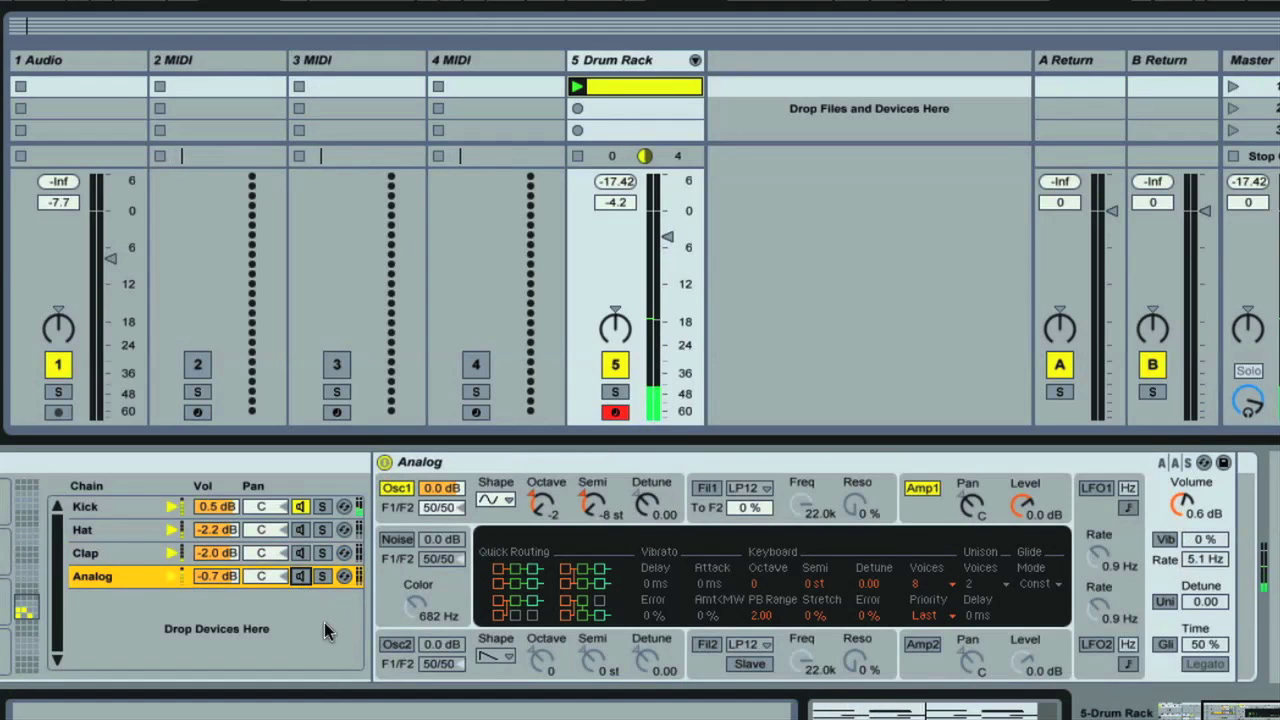
pyautogui.click(300, 577)
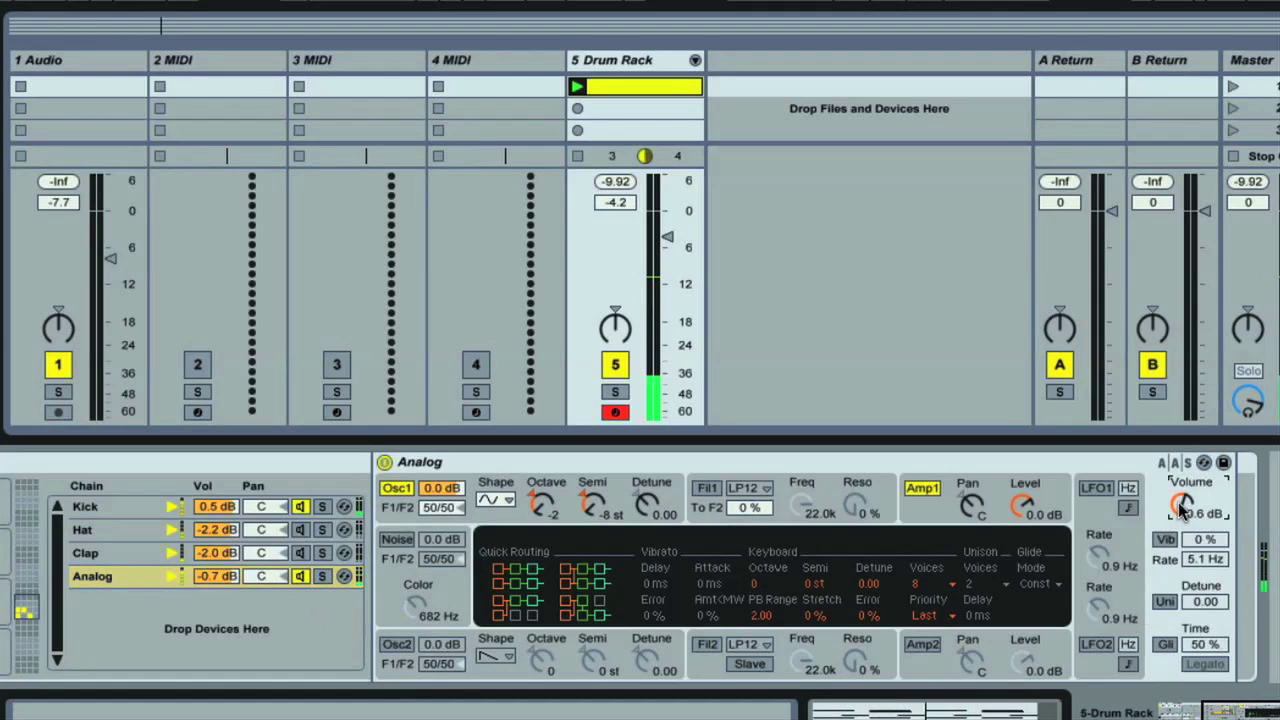
pyautogui.moveTo(1184, 513); pyautogui.dragTo(1181, 504)
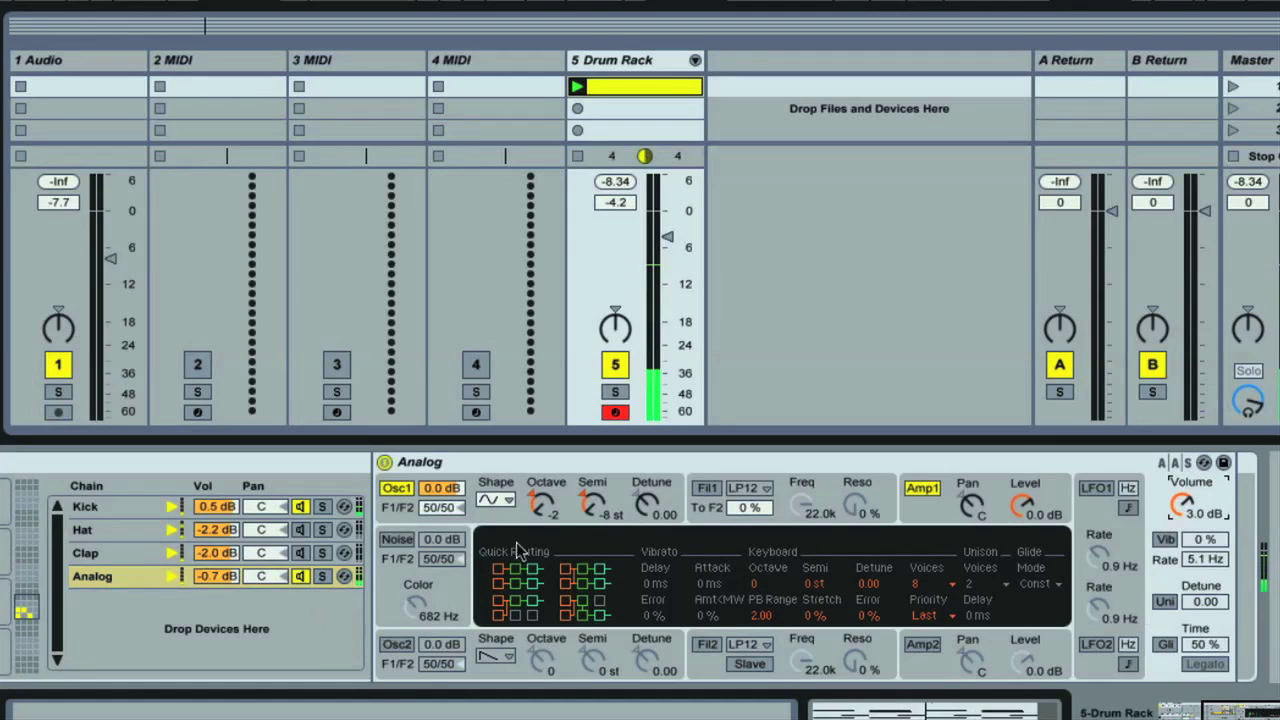
# Lower the Analog chain's level to -1.8 dB.
pyautogui.click(302, 577)
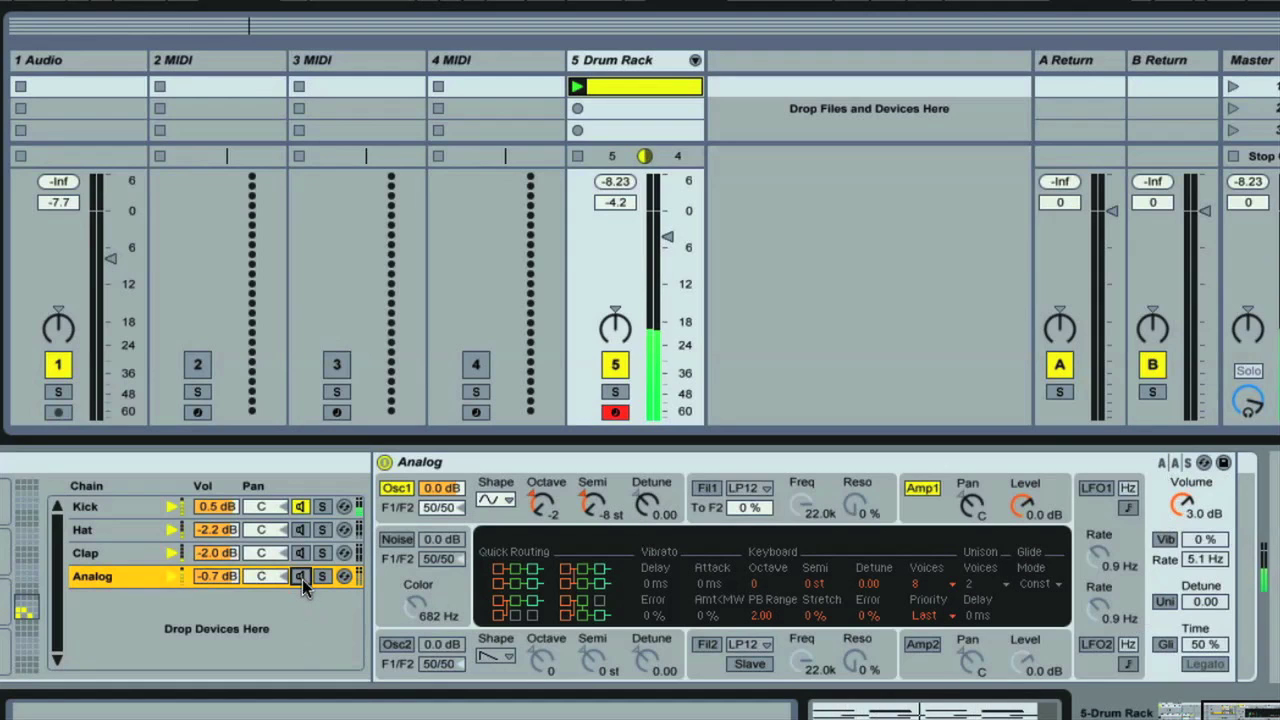
pyautogui.click(300, 577)
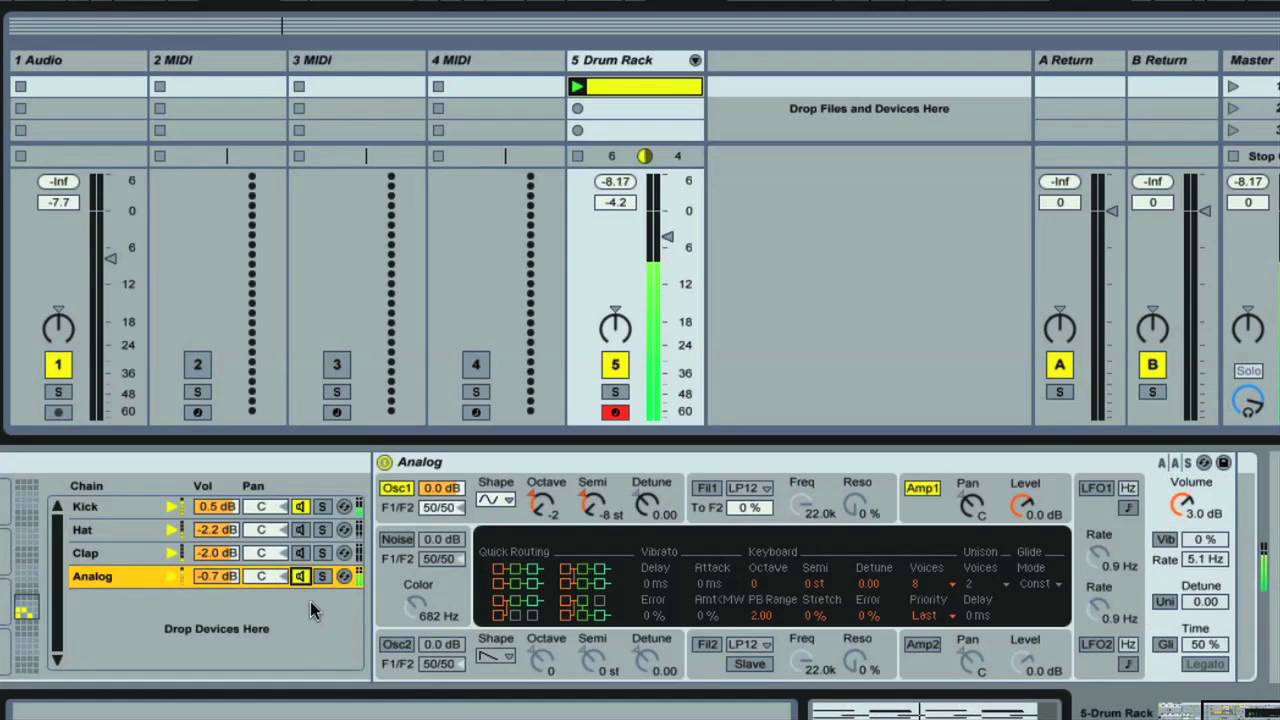
pyautogui.moveTo(224, 581); pyautogui.dragTo(226, 588)
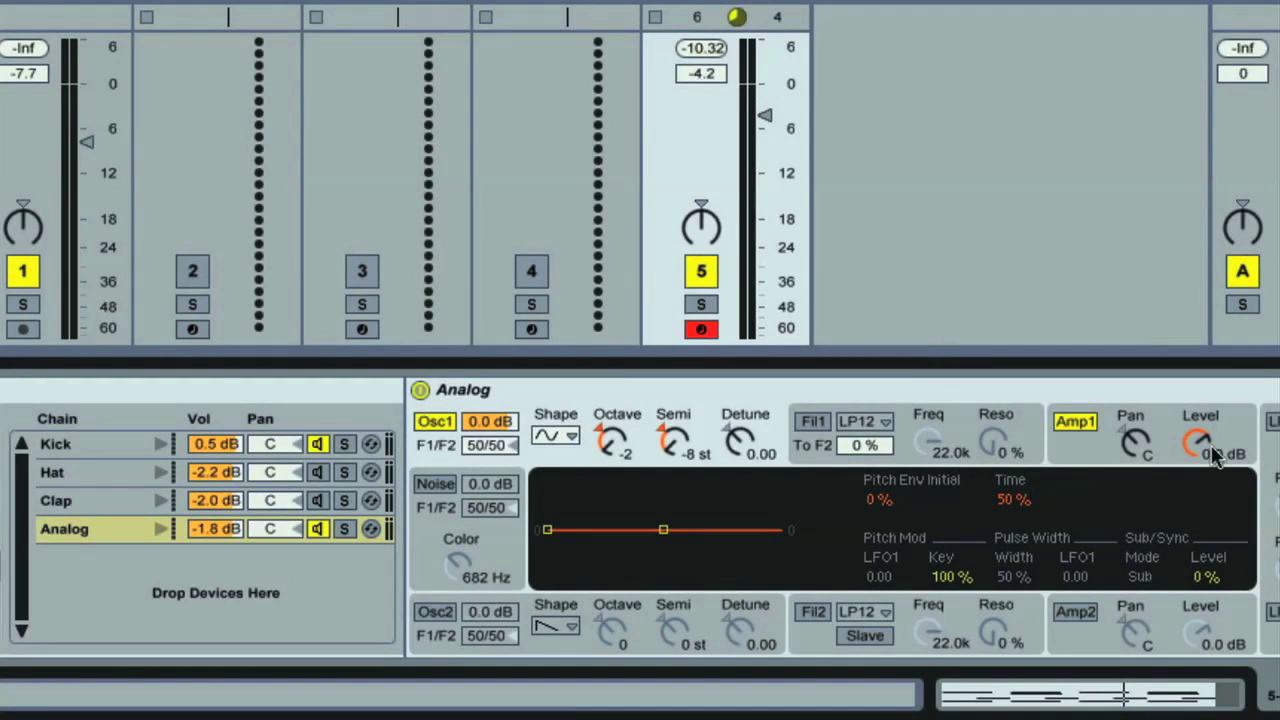
# Lengthen the Analog amplitude envelope's decay and compare by briefly muting the Analog chain.
pyautogui.click(1080, 460)
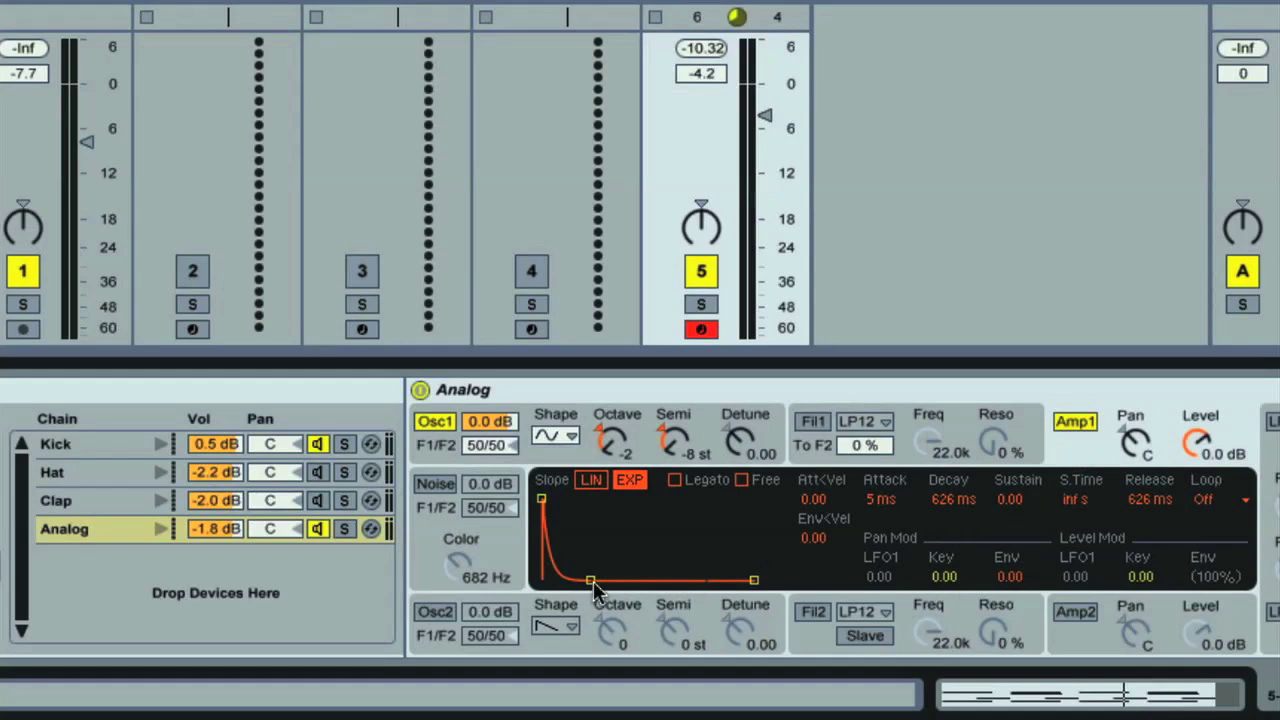
pyautogui.moveTo(593, 586); pyautogui.dragTo(586, 588)
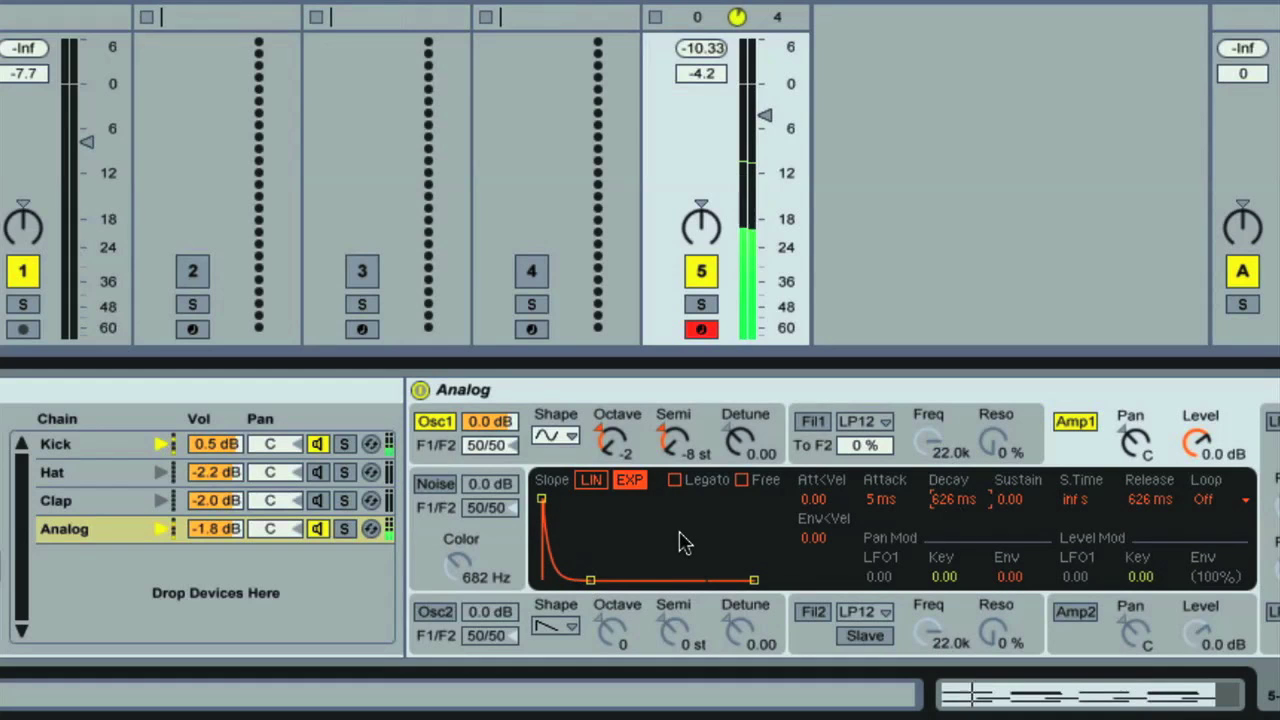
pyautogui.moveTo(593, 588); pyautogui.dragTo(586, 589)
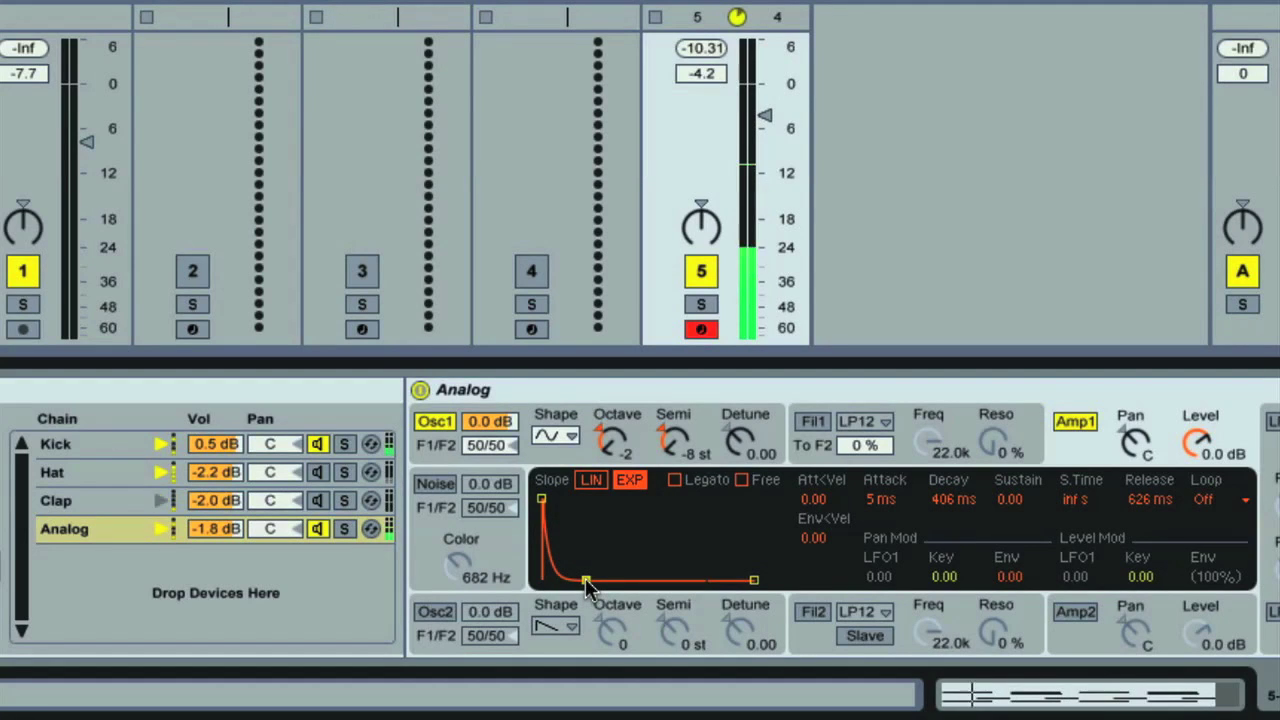
pyautogui.click(317, 528)
pyautogui.click(319, 531)
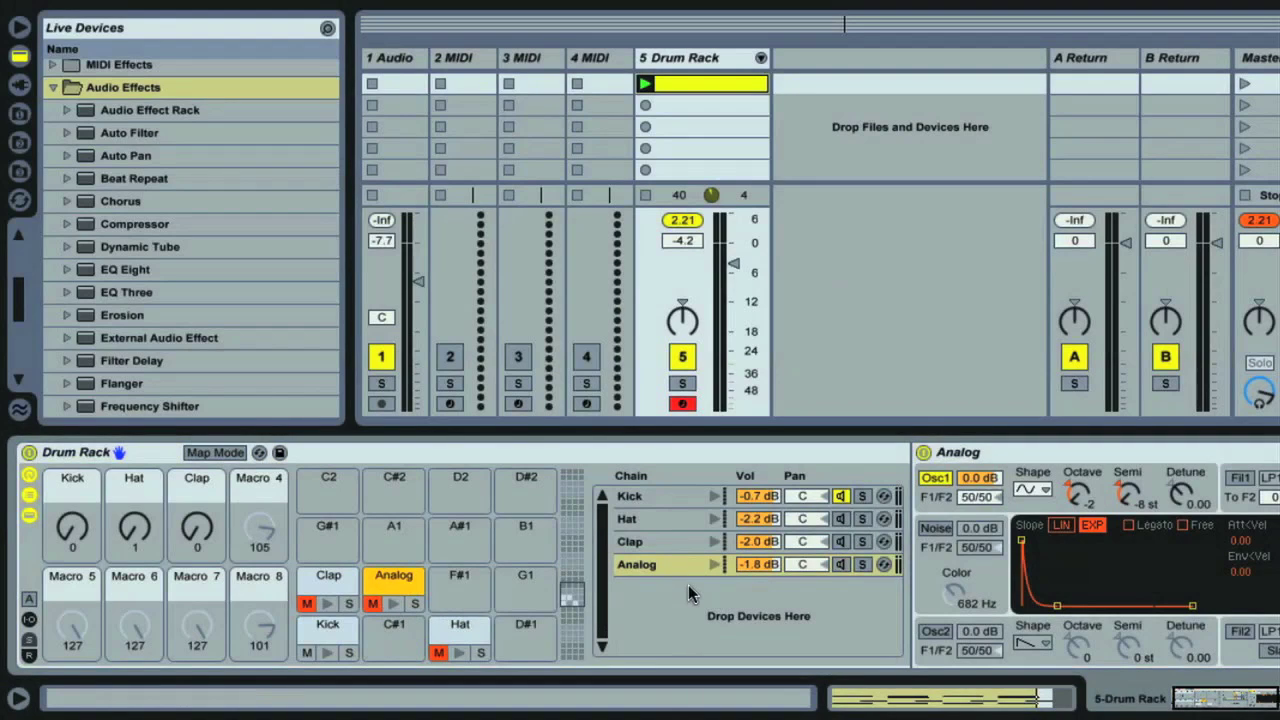
# Bring up the Kick chain's Instrument Rack in the device view.
pyautogui.click(664, 541)
pyautogui.click(662, 518)
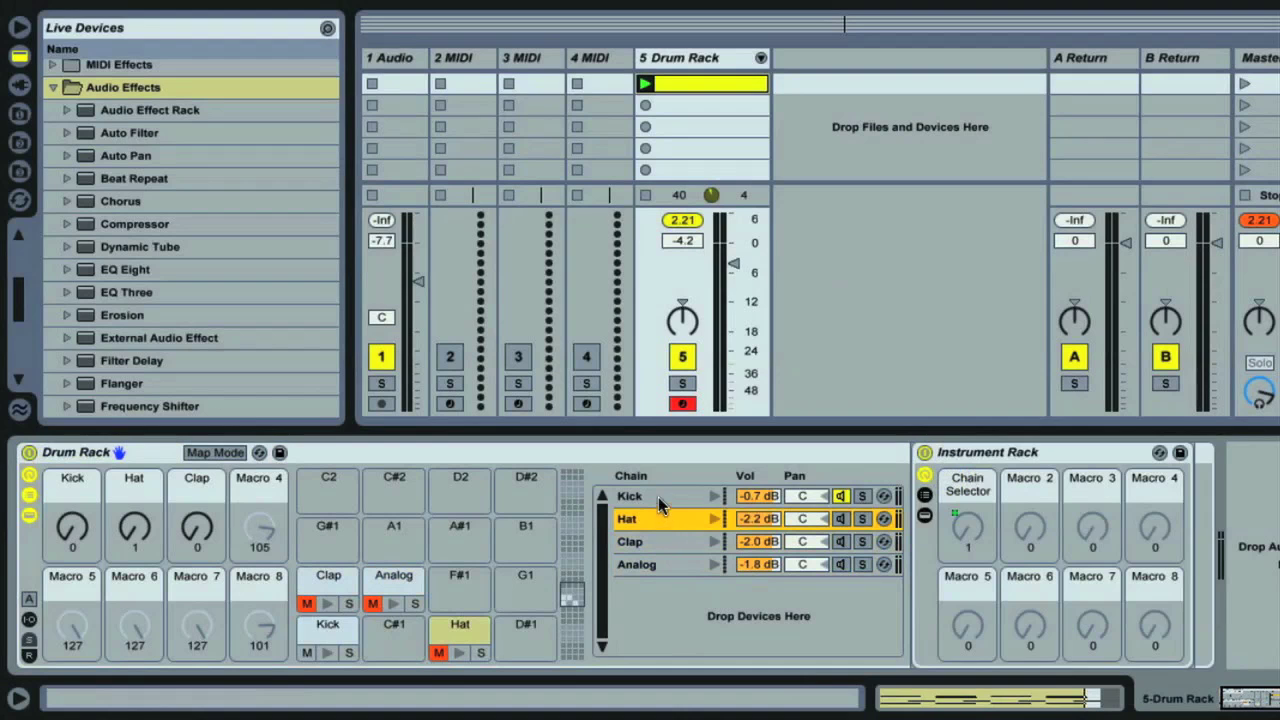
pyautogui.click(656, 494)
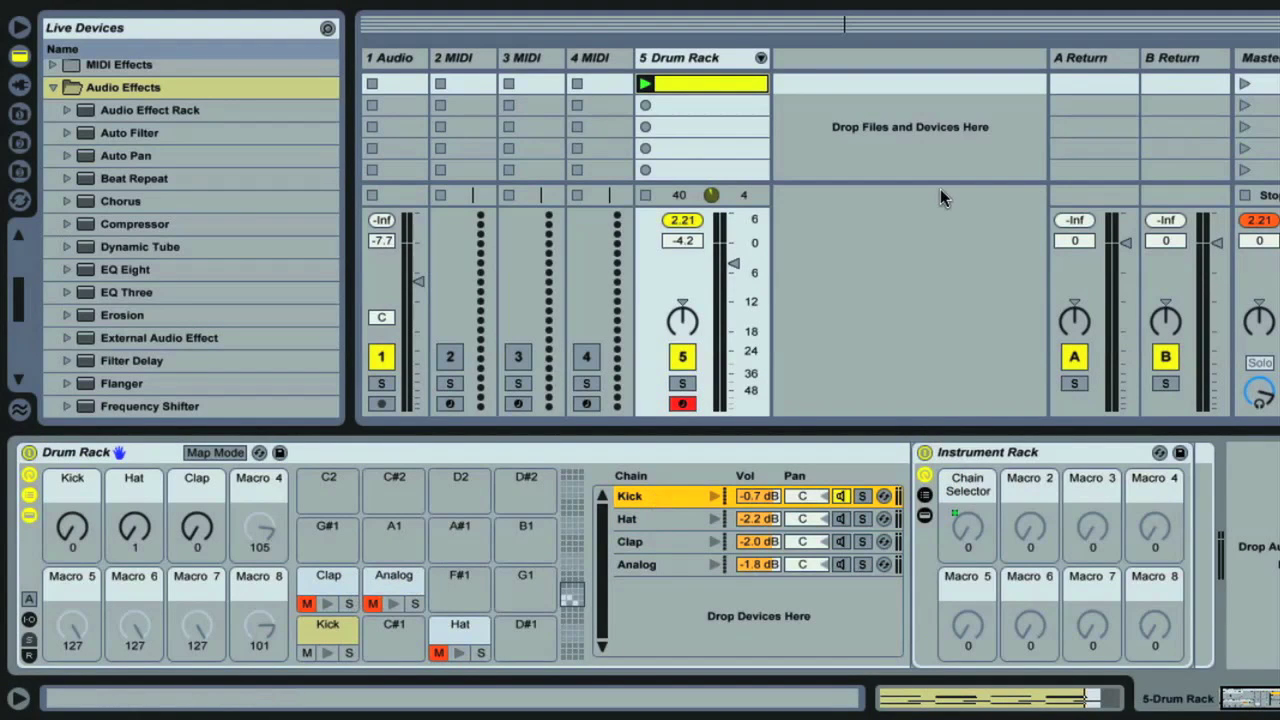
# Unfold the Kick, Hat, Clap and Analog chains into mixer columns and set Kick to -1.1 dB.
pyautogui.click(760, 58)
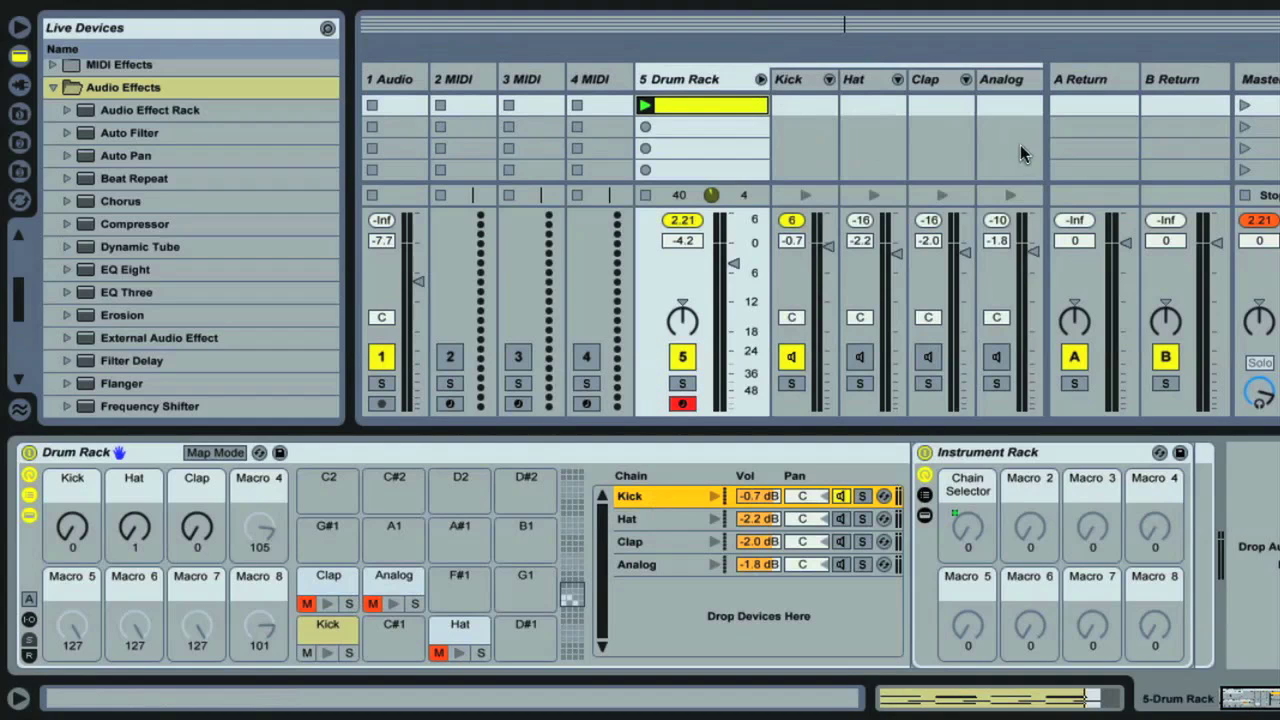
pyautogui.moveTo(820, 247); pyautogui.dragTo(820, 255)
pyautogui.click(798, 357)
pyautogui.click(798, 357)
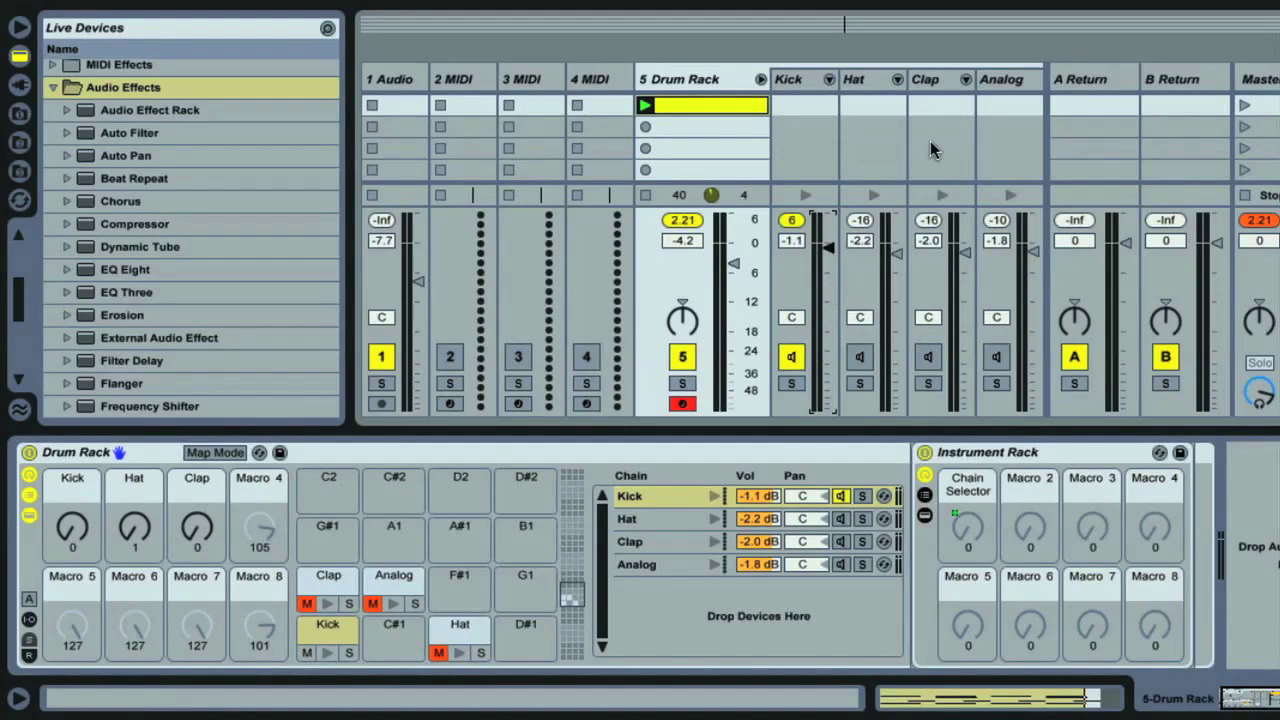
pyautogui.click(761, 80)
pyautogui.click(761, 58)
# Add EQ Eight to the Kick chain and show the chain's full device view.
pyautogui.click(132, 270)
pyautogui.moveTo(300, 262); pyautogui.dragTo(808, 152)
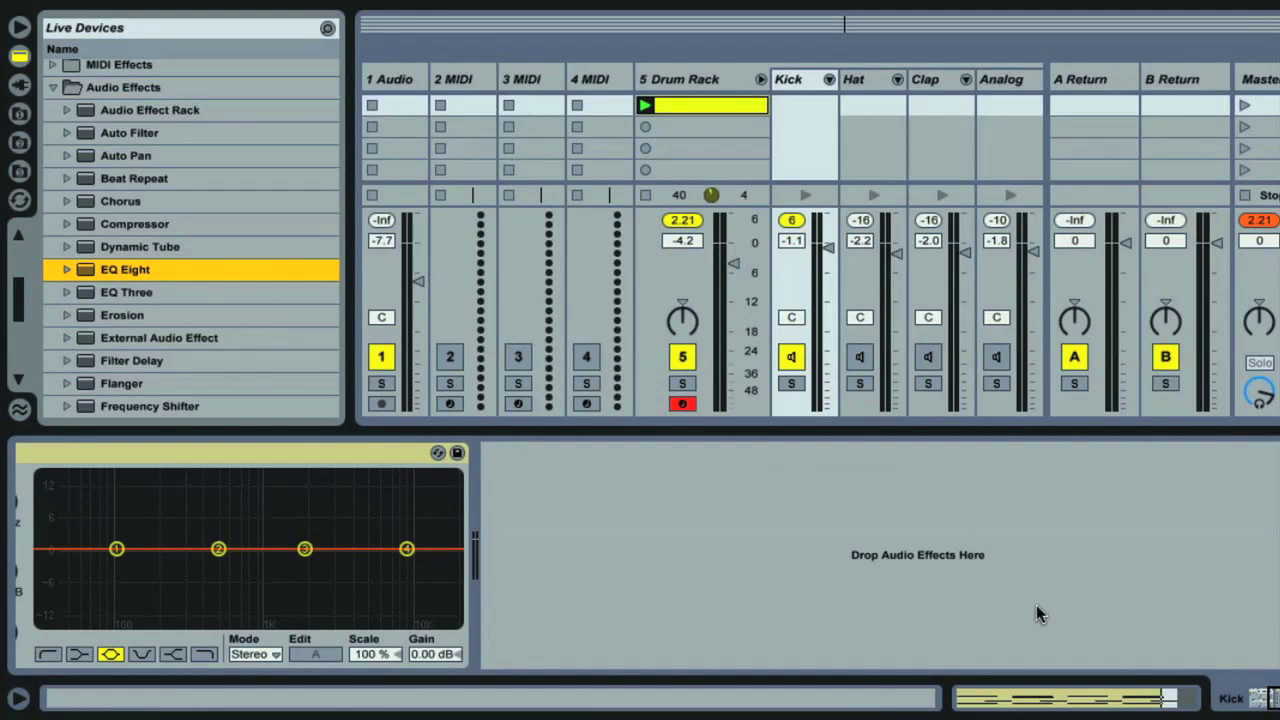
pyautogui.click(1265, 697)
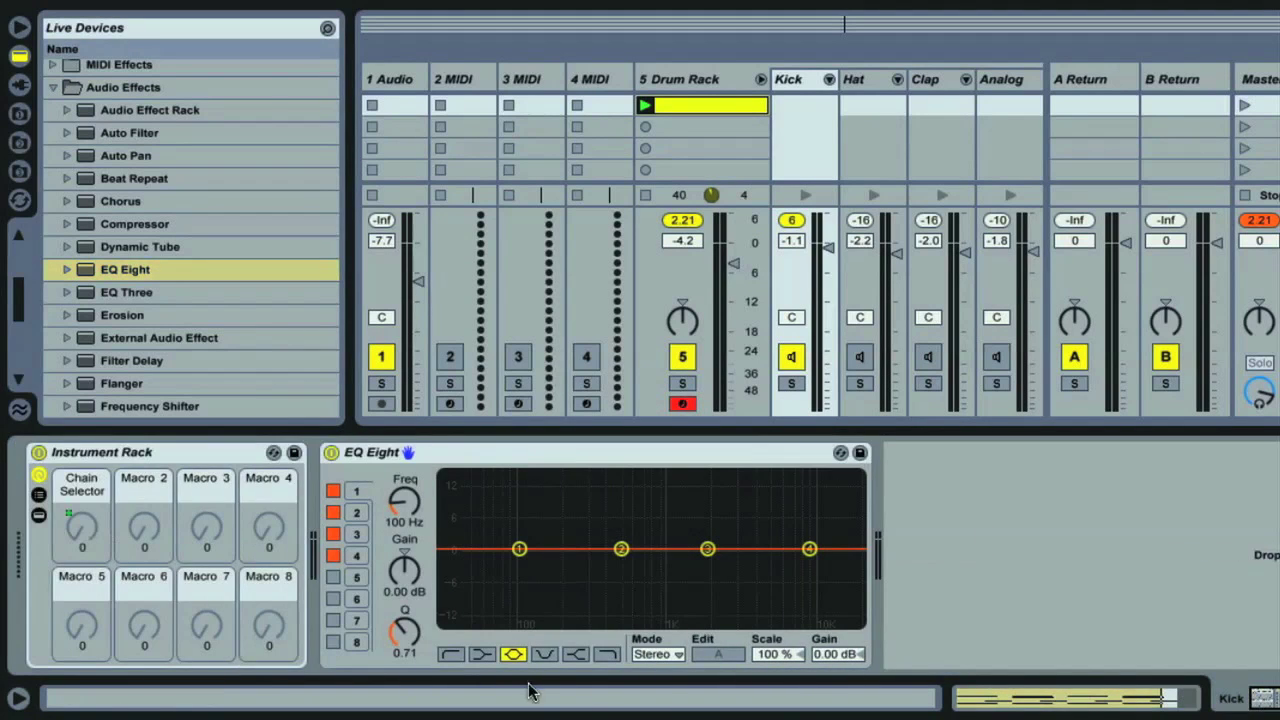
# Make EQ band 1 a low shelf boosting 6.43 dB with Q 17.3, then A/B it with bypass.
pyautogui.click(482, 655)
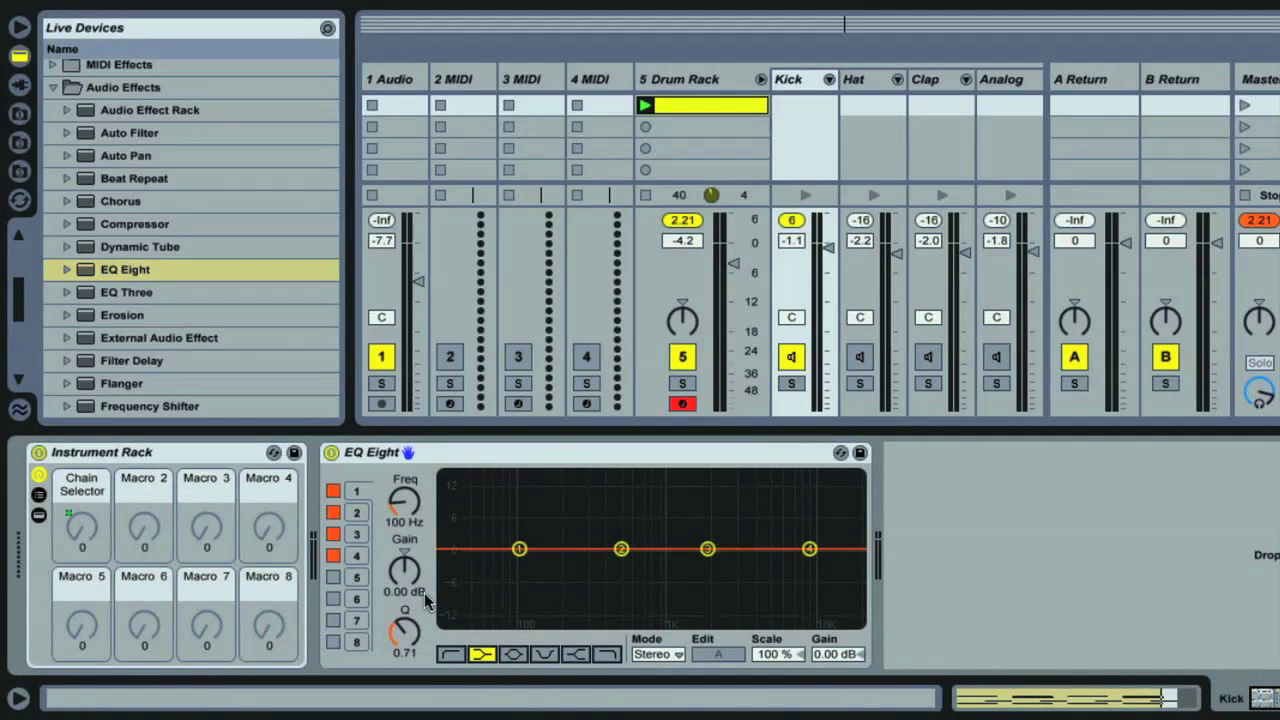
pyautogui.moveTo(408, 596); pyautogui.dragTo(405, 579)
pyautogui.moveTo(402, 630); pyautogui.dragTo(405, 648)
pyautogui.moveTo(406, 592); pyautogui.dragTo(410, 583)
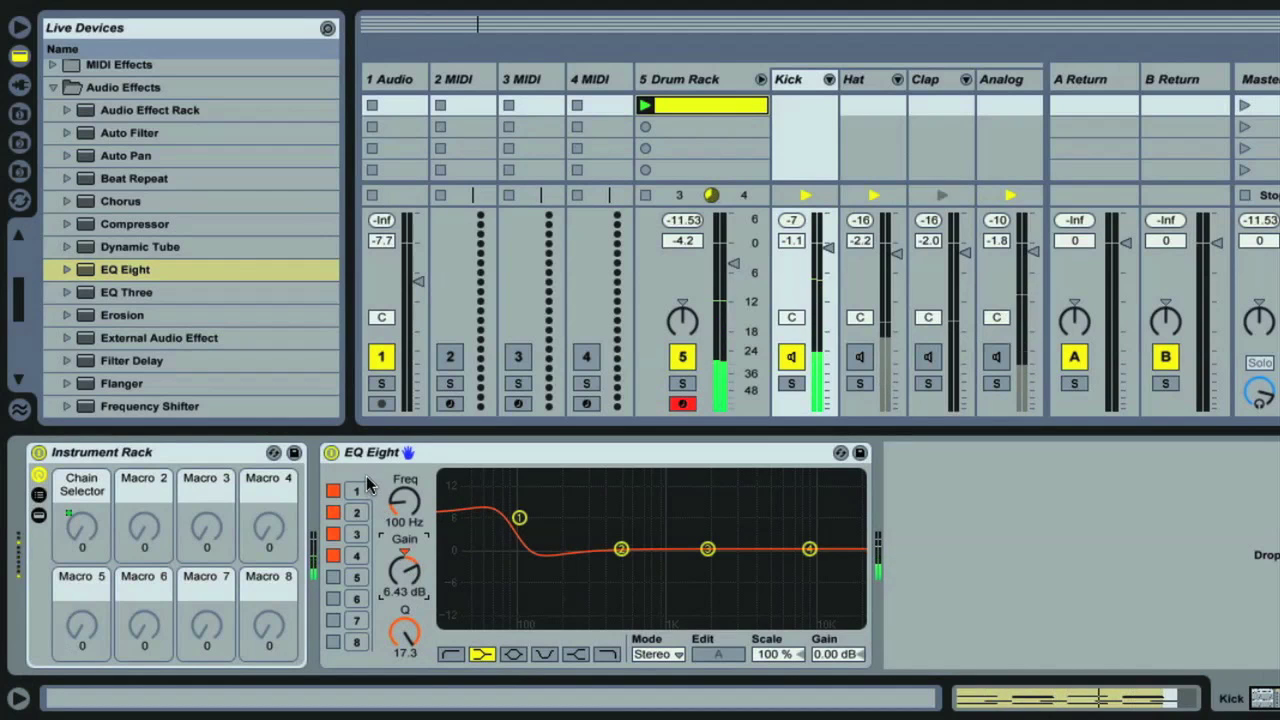
pyautogui.click(331, 452)
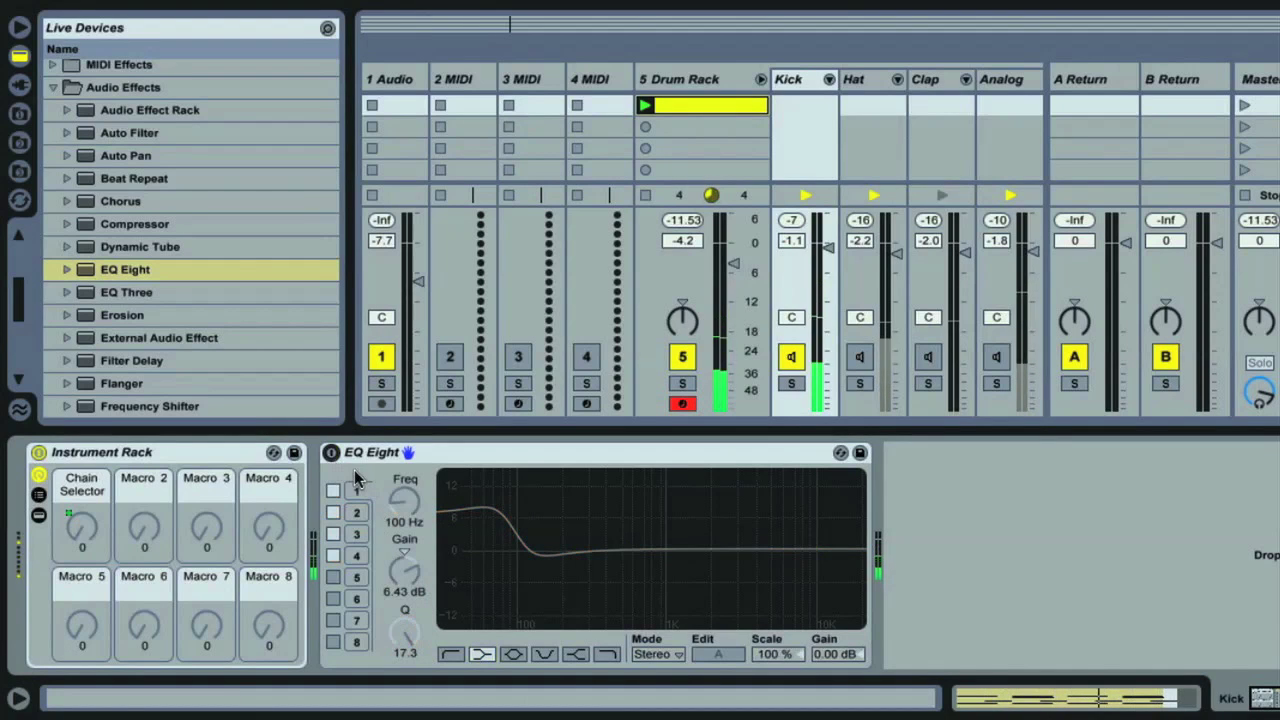
# Re-enable the EQ, cut 3.20 dB at 325 Hz, add a 4.67 dB high shelf at 3.40 kHz, move band 1 to 135 Hz.
pyautogui.press('0')
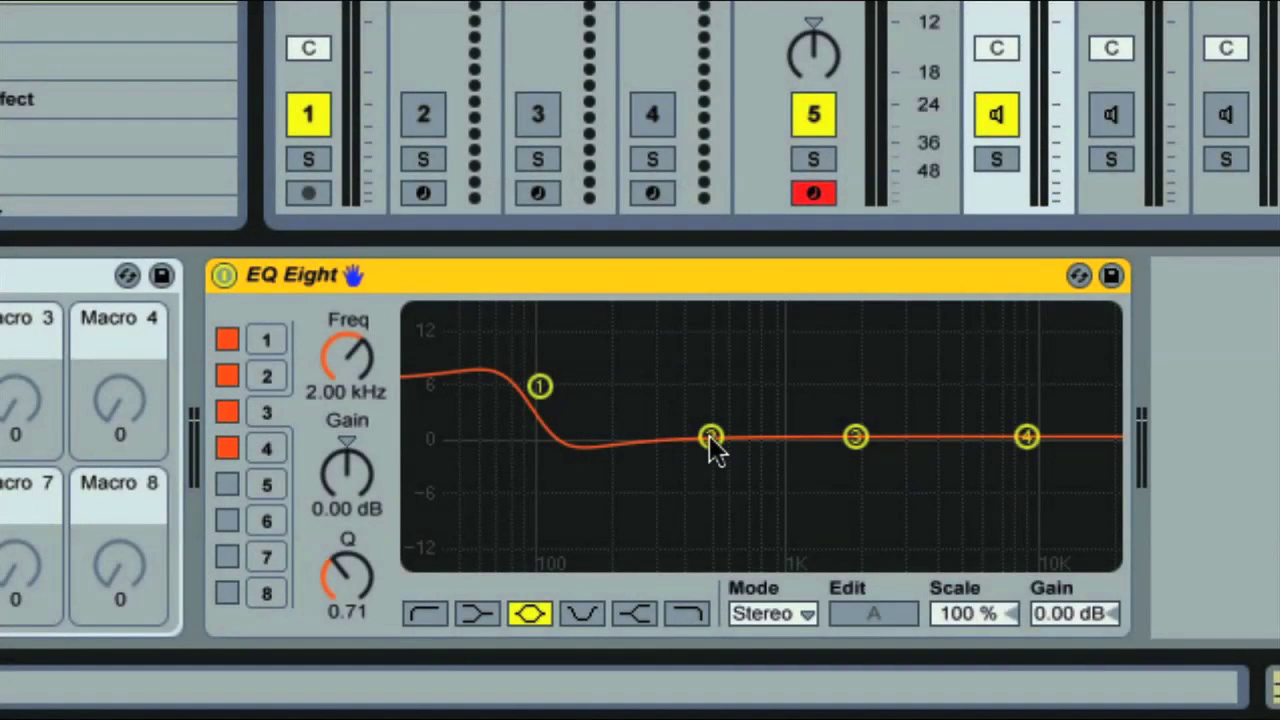
pyautogui.moveTo(709, 435); pyautogui.dragTo(662, 470)
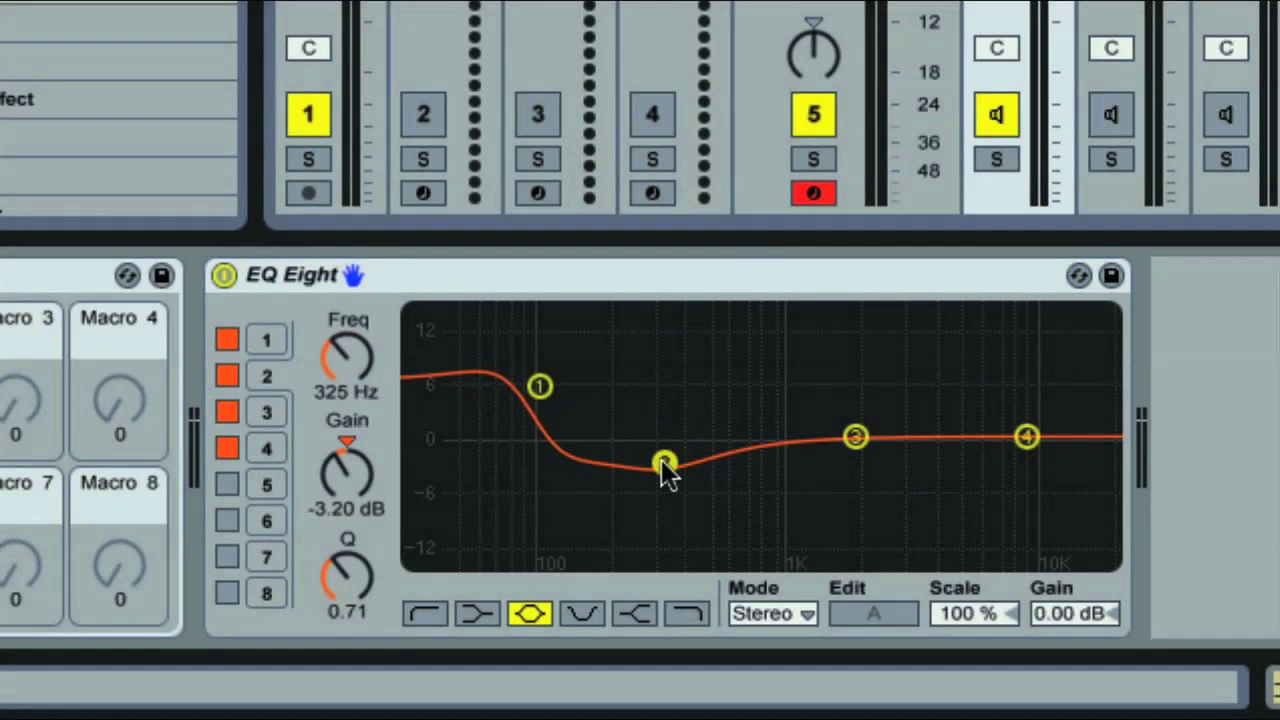
pyautogui.click(853, 440)
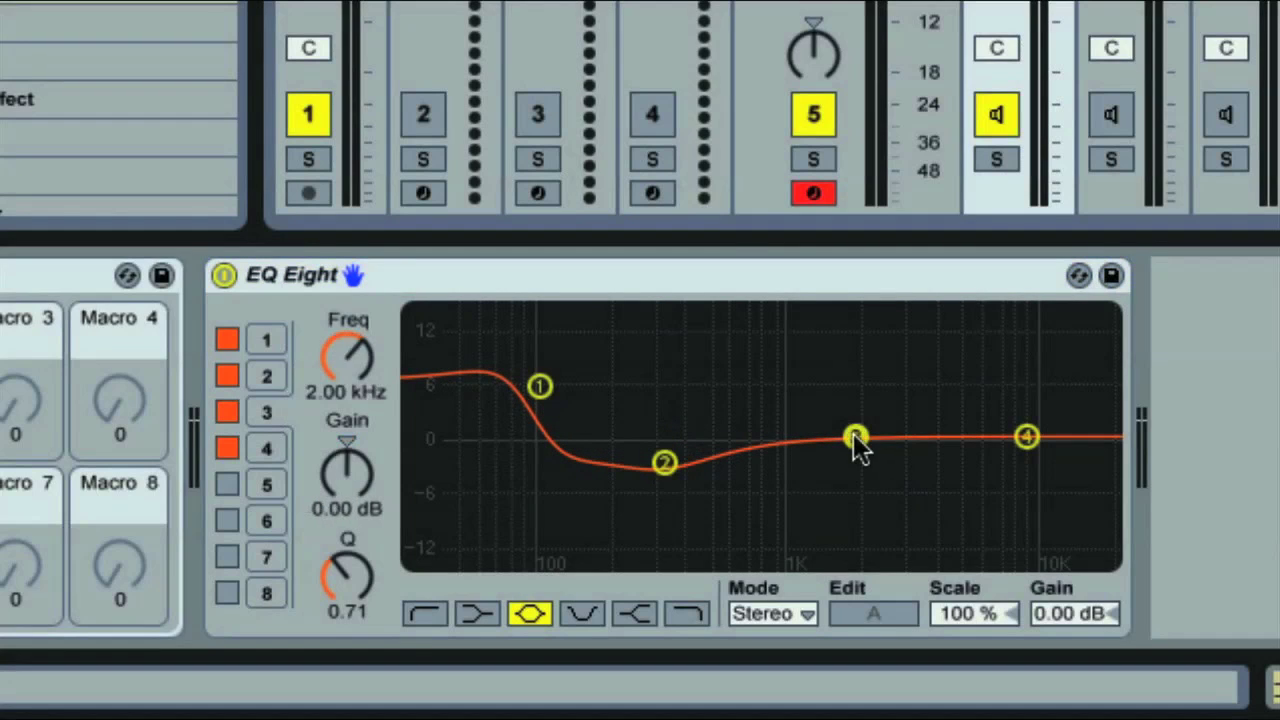
pyautogui.click(632, 614)
pyautogui.moveTo(862, 448); pyautogui.dragTo(911, 398)
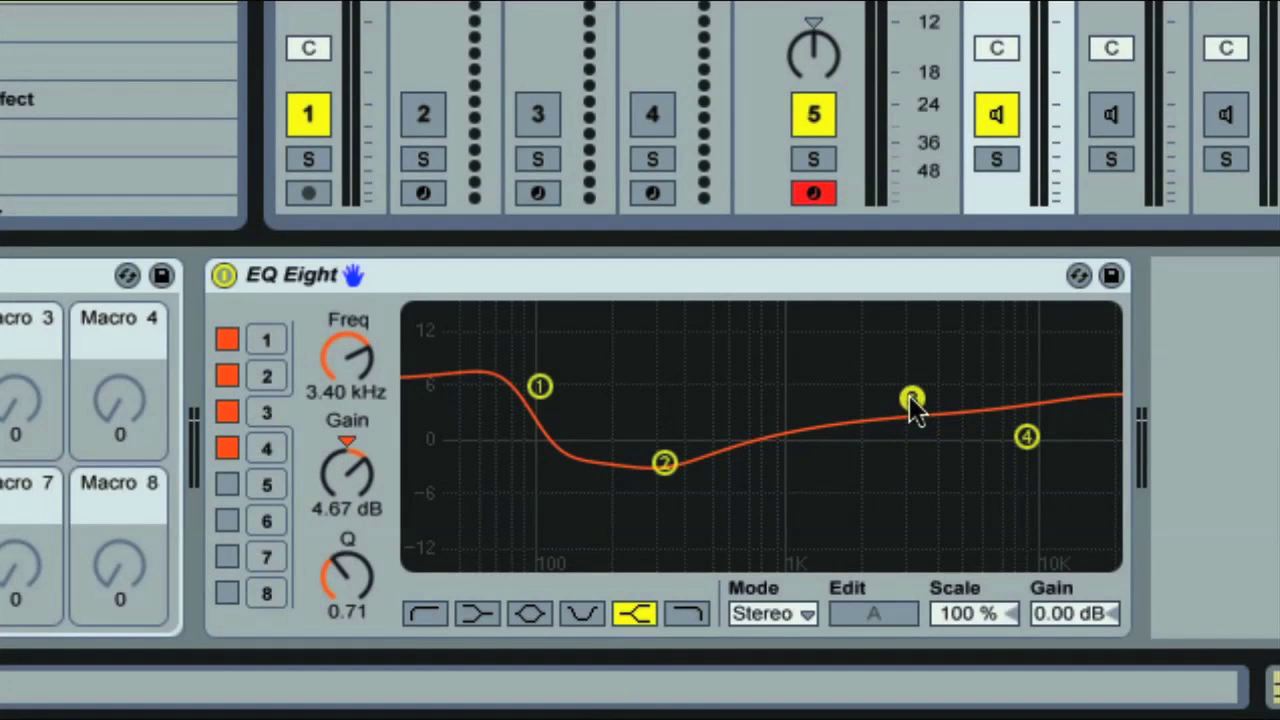
pyautogui.moveTo(535, 383); pyautogui.dragTo(569, 377)
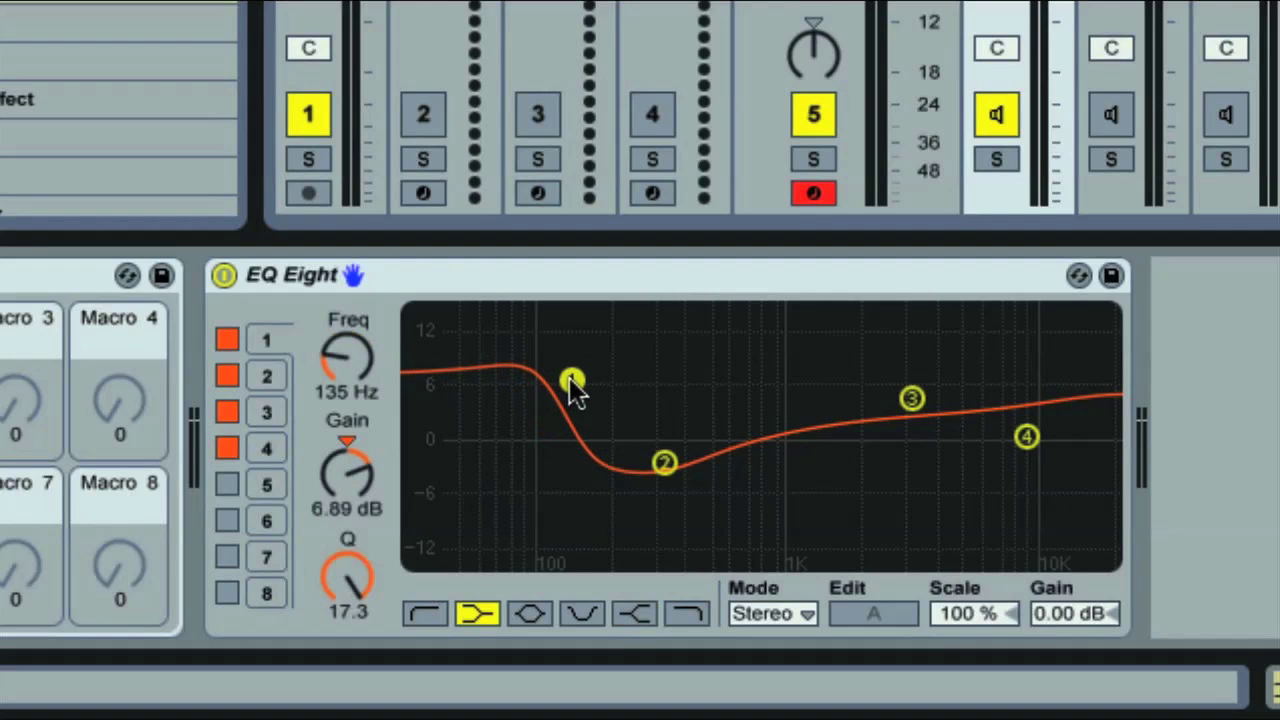
pyautogui.click(223, 275)
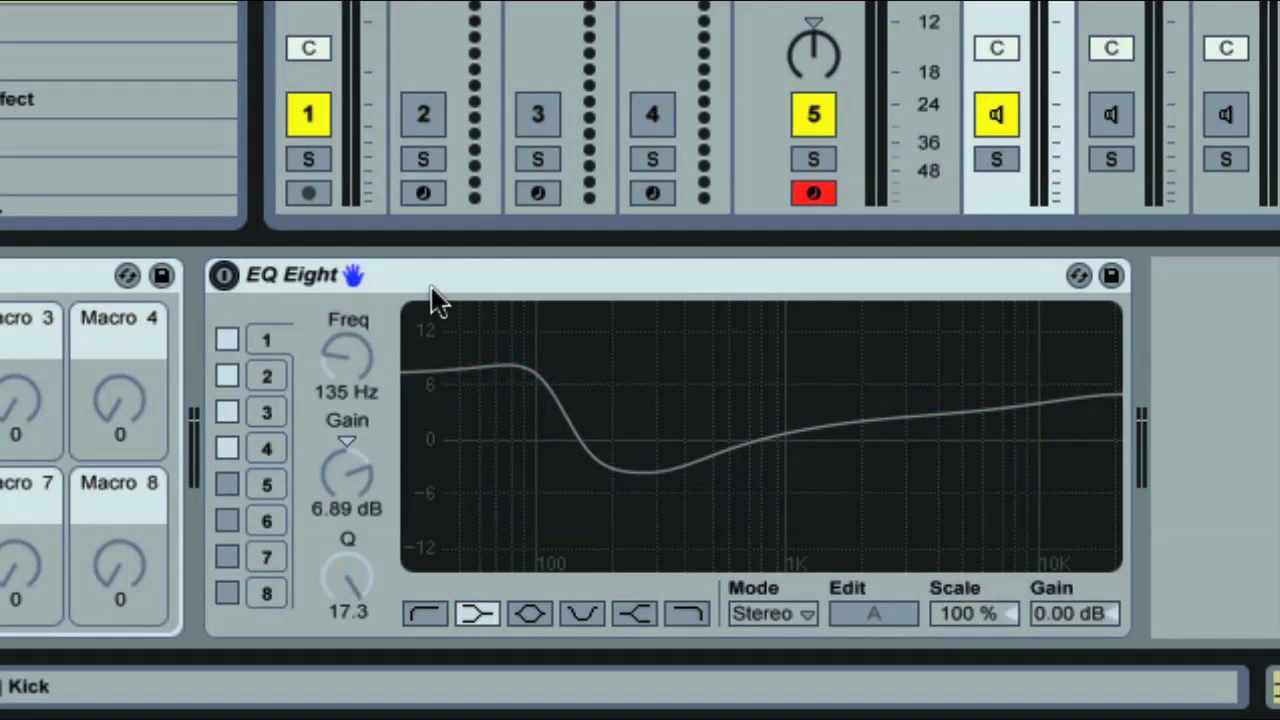
pyautogui.click(222, 276)
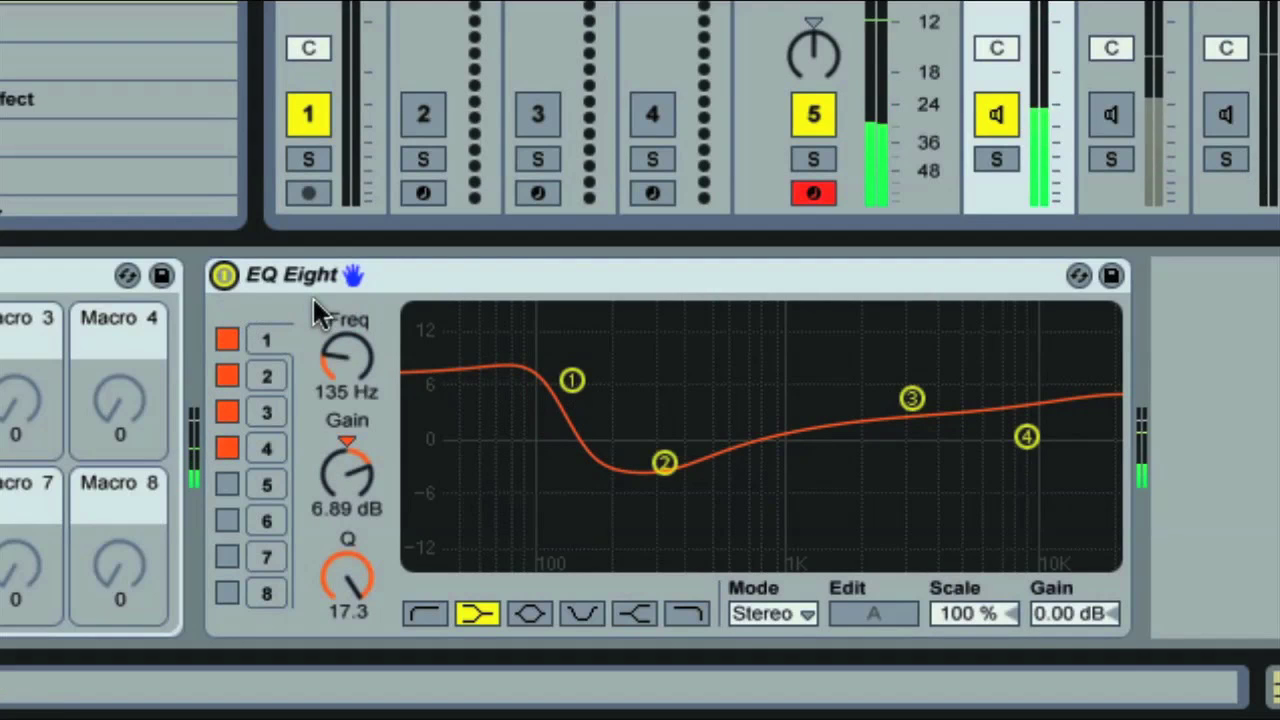
pyautogui.click(228, 412)
pyautogui.click(227, 376)
pyautogui.click(227, 340)
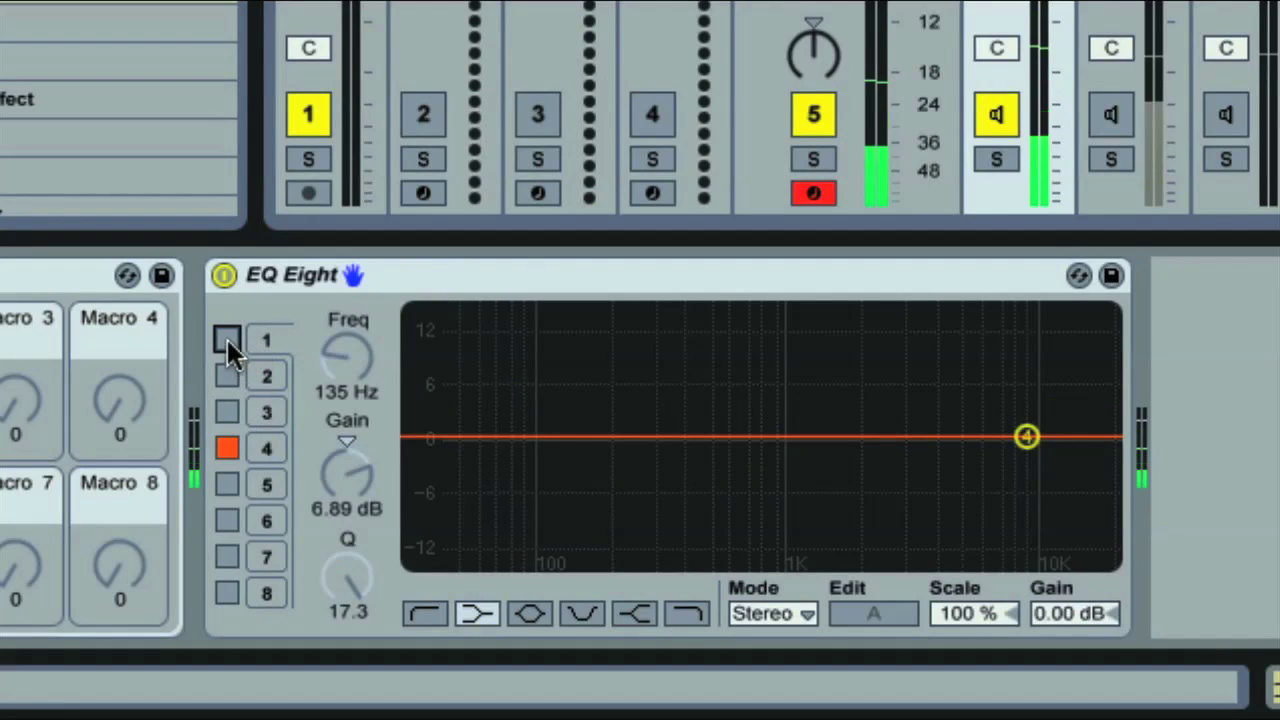
pyautogui.click(227, 340)
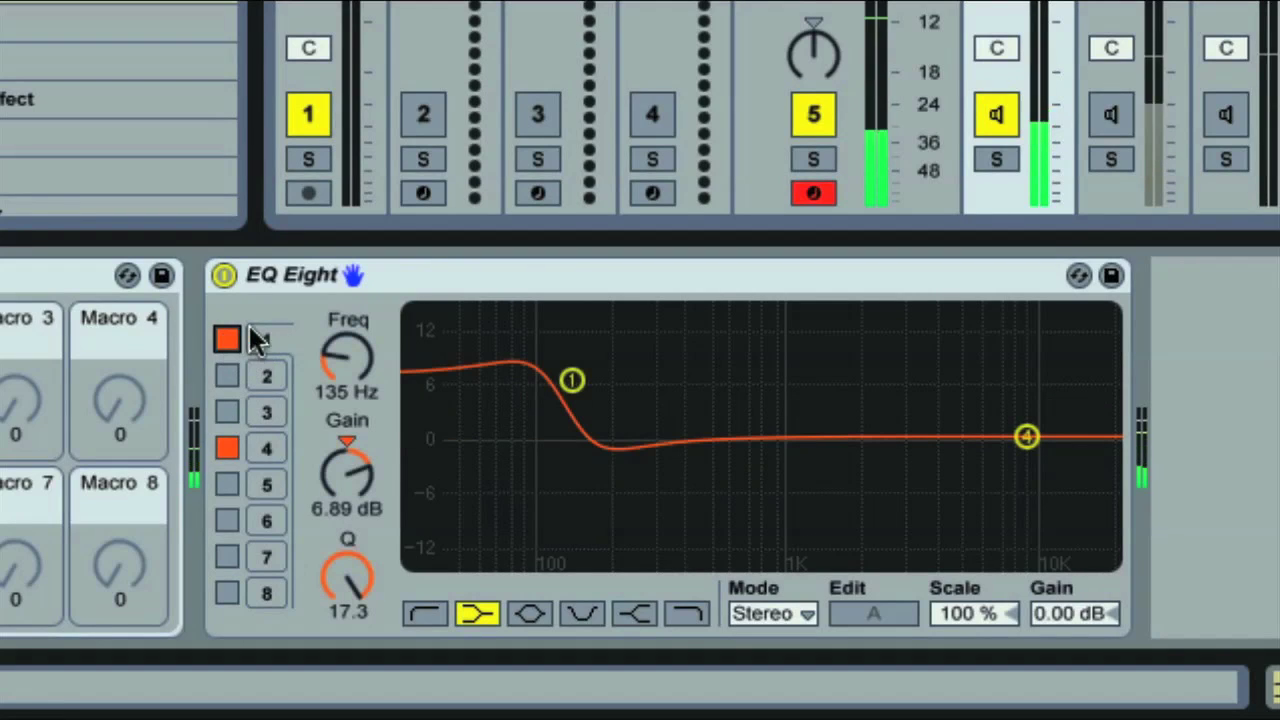
pyautogui.click(226, 377)
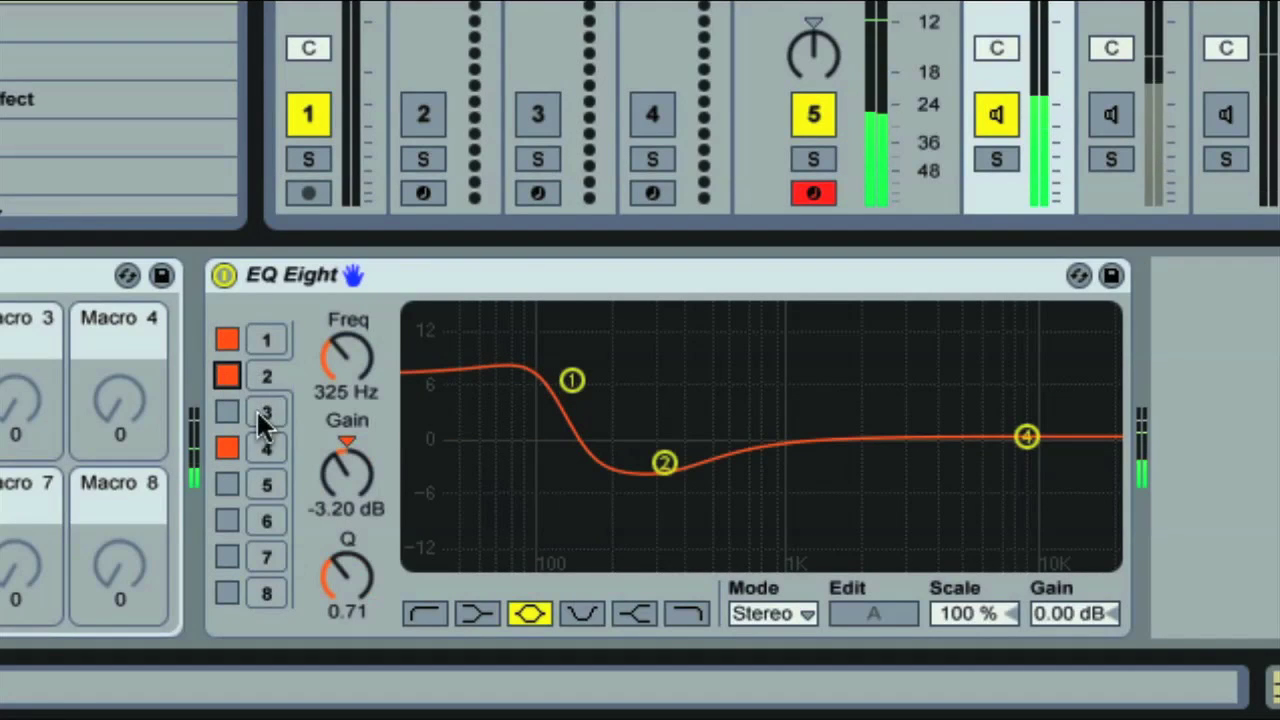
pyautogui.click(229, 412)
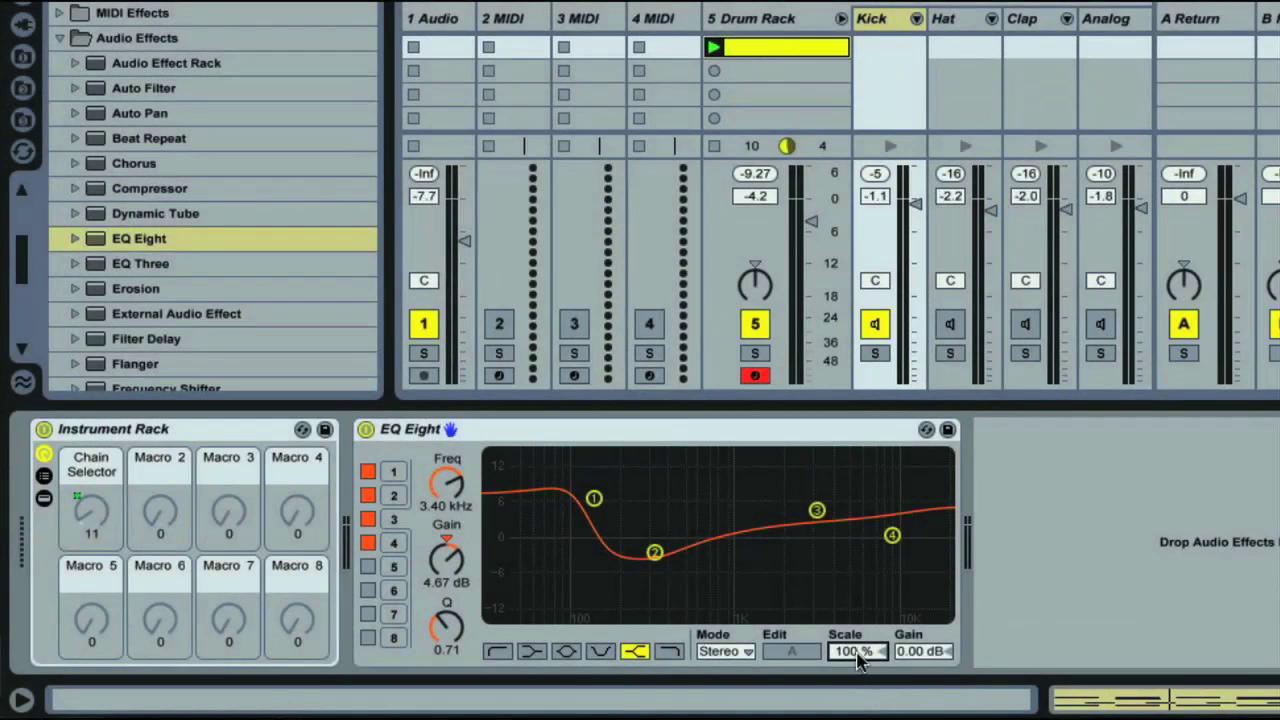
# Reset the EQ Eight Scale to 100% and map it to the Drum Rack's Macro 5.
pyautogui.scroll(-15, 857, 652)
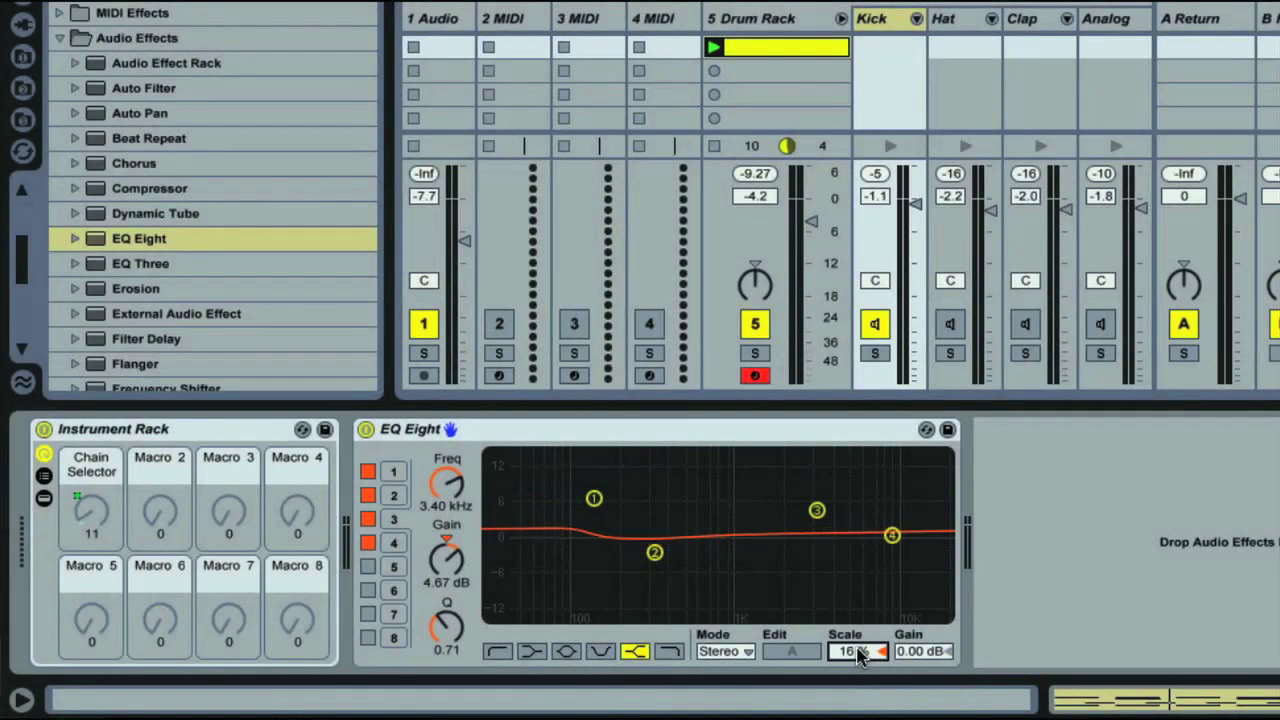
pyautogui.press('Delete')
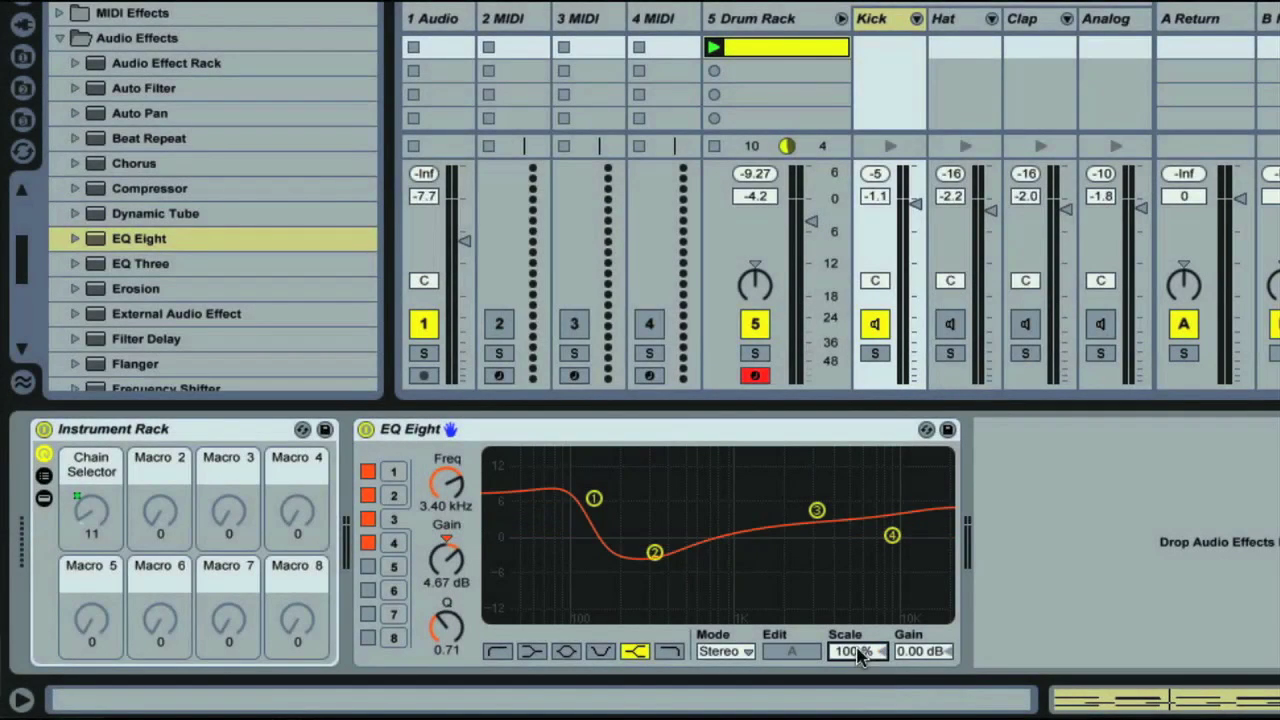
pyautogui.scroll(-8, 857, 652)
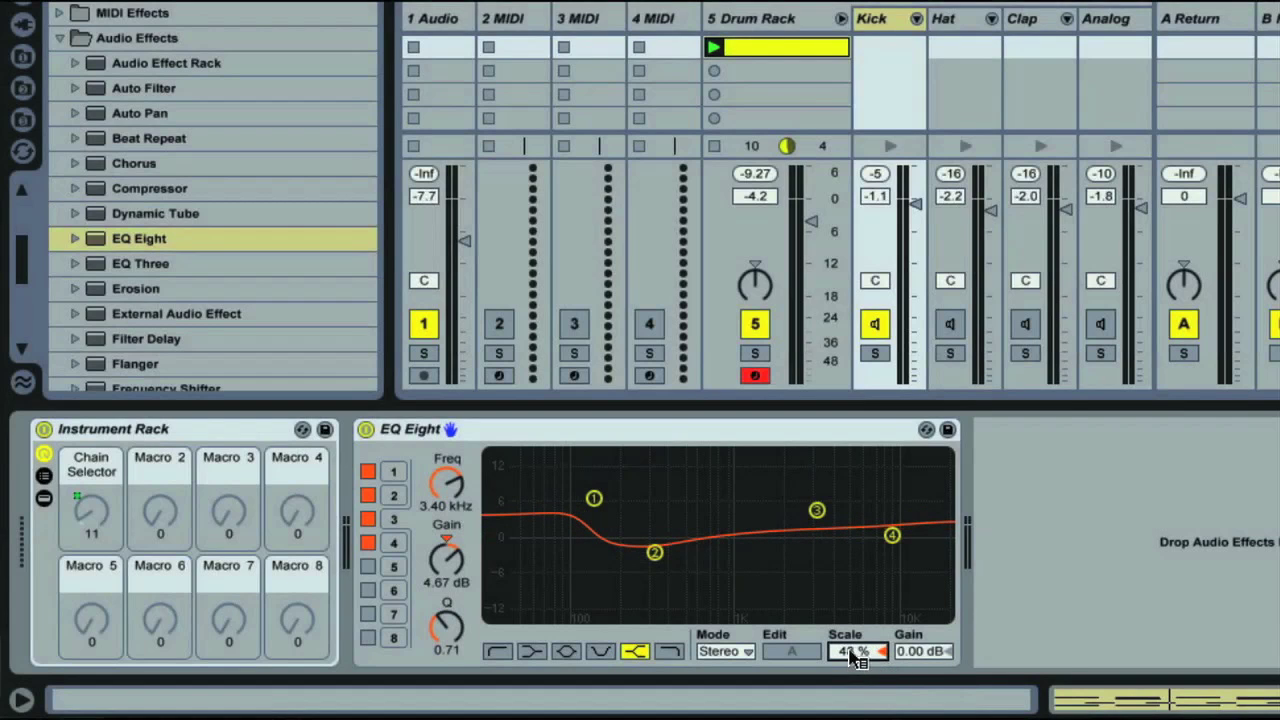
pyautogui.rightClick(855, 657)
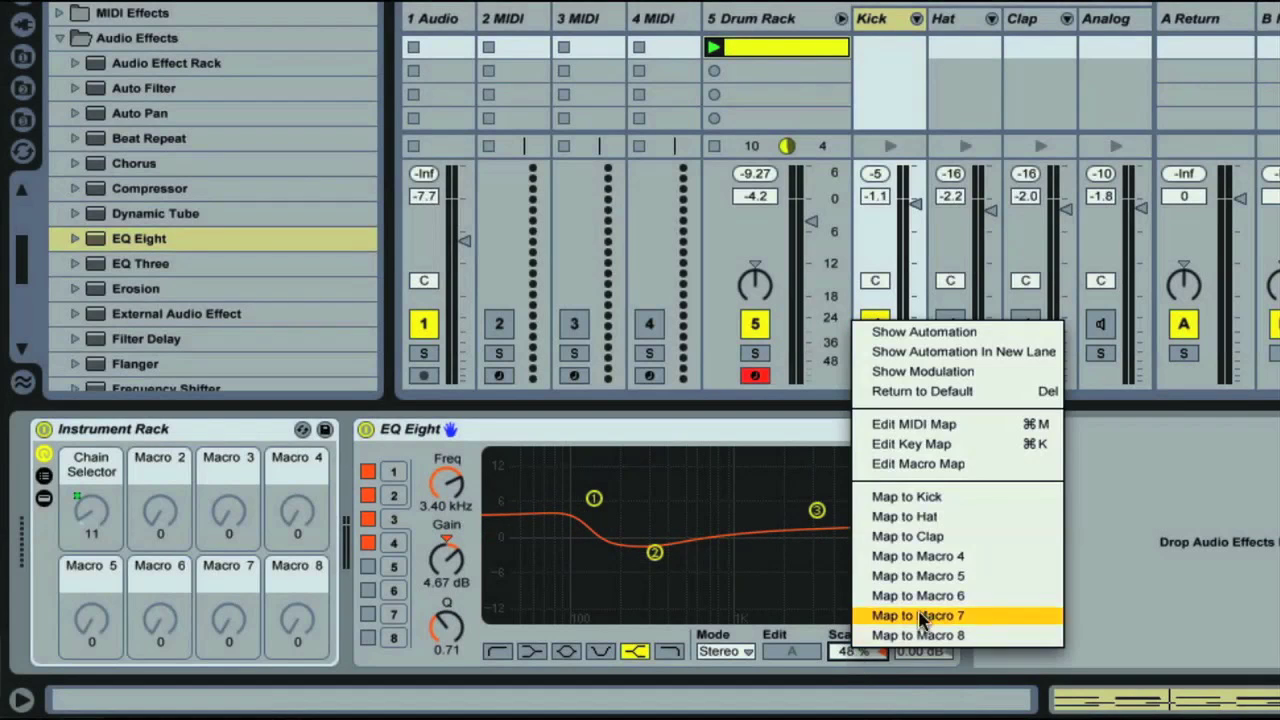
pyautogui.click(930, 578)
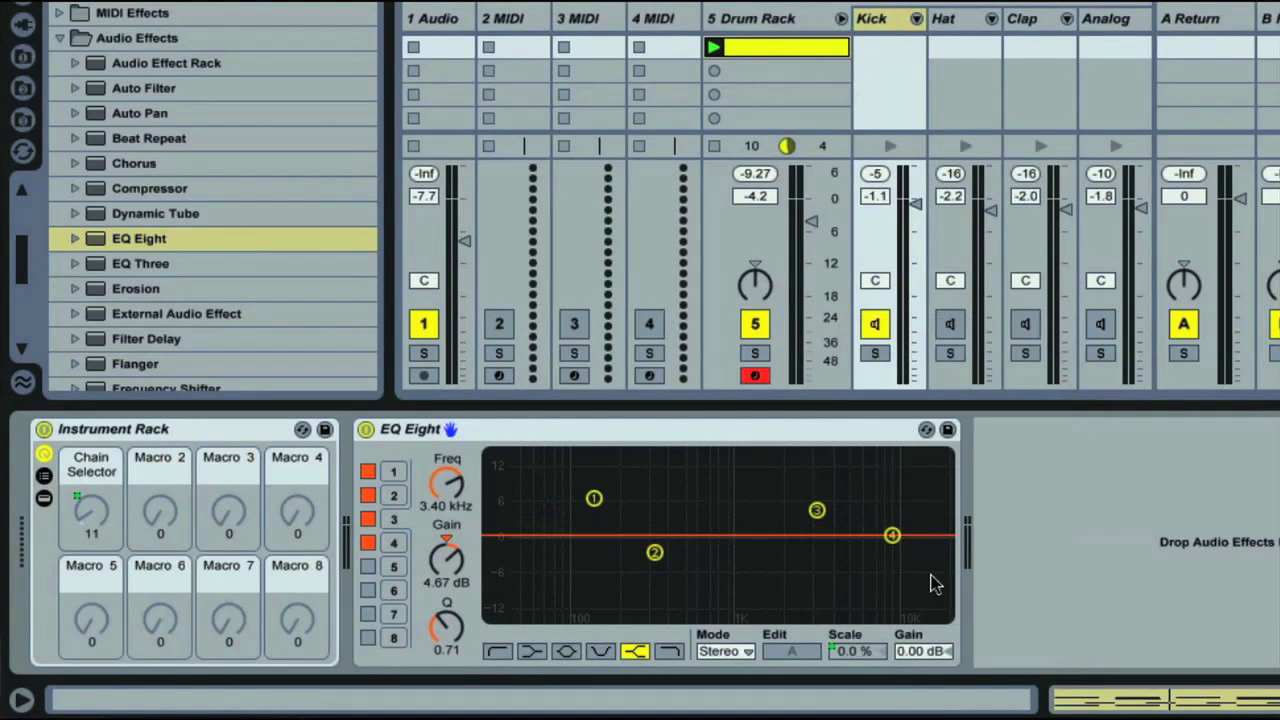
# Pull the Drum Rack's Scale macro to 0%, then raise it to about 107% to restore the Kick EQ curve.
pyautogui.click(760, 18)
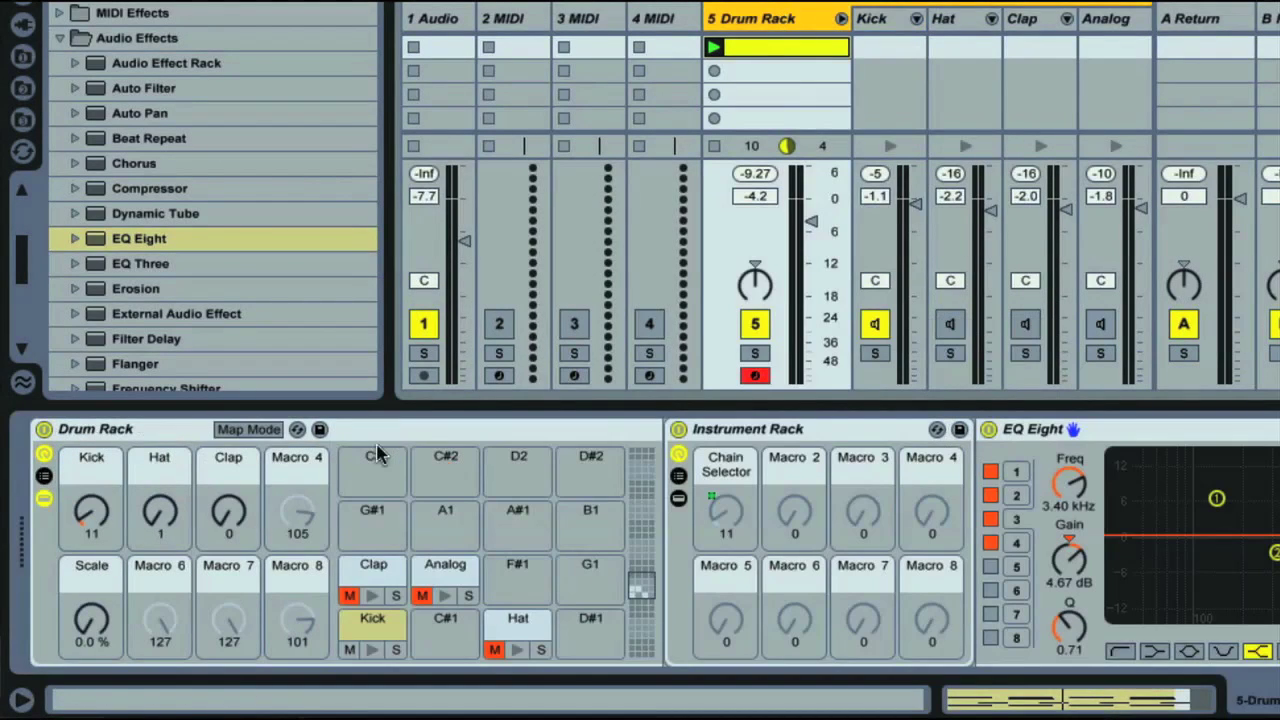
pyautogui.moveTo(91, 620)
pyautogui.mouseDown()
pyautogui.moveTo(91, 575)
pyautogui.moveTo(90, 640)
pyautogui.mouseUp()
pyautogui.moveTo(92, 505); pyautogui.dragTo(95, 513)
pyautogui.moveTo(100, 618); pyautogui.dragTo(100, 660)
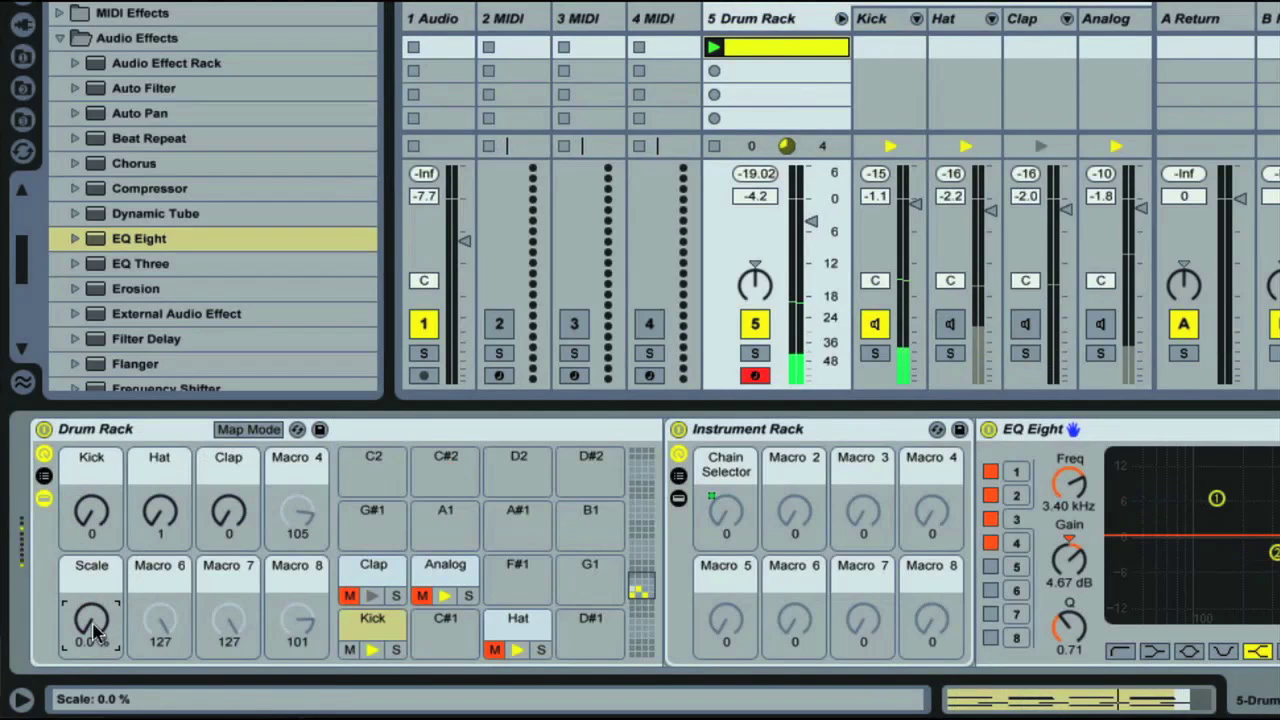
pyautogui.moveTo(95, 630)
pyautogui.mouseDown()
pyautogui.moveTo(95, 595)
pyautogui.moveTo(90, 638)
pyautogui.moveTo(90, 627)
pyautogui.mouseUp()
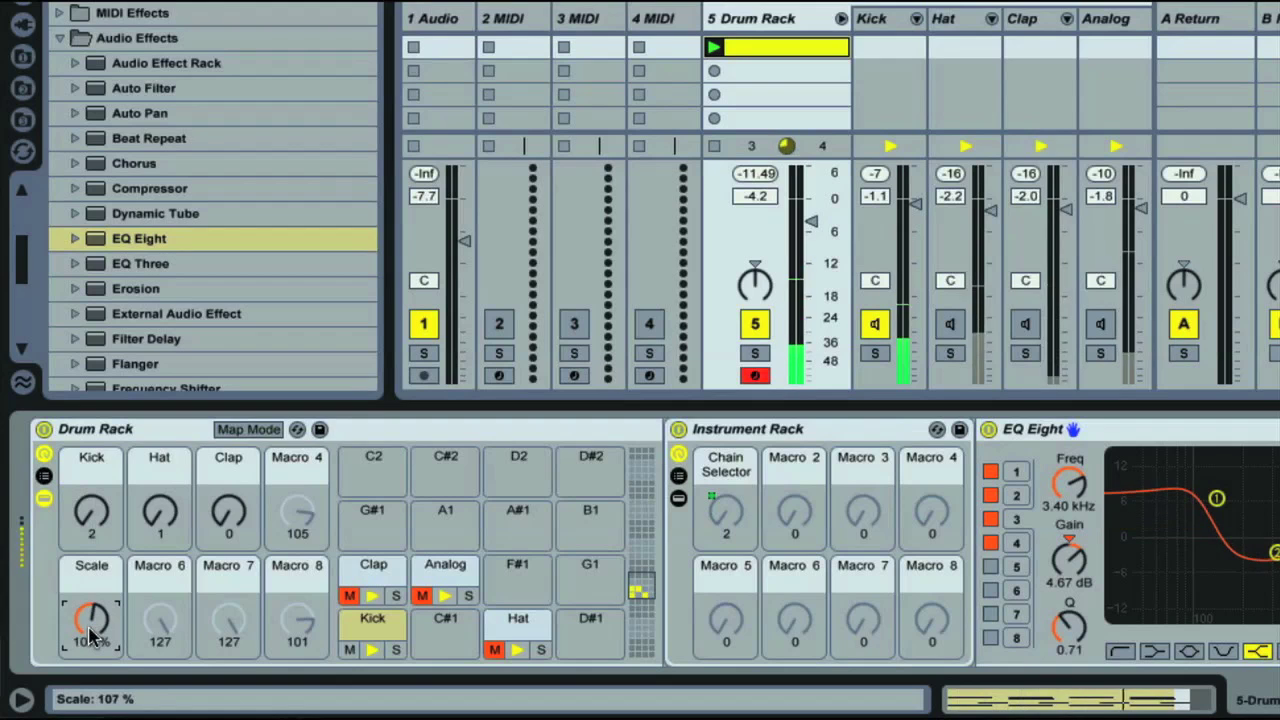